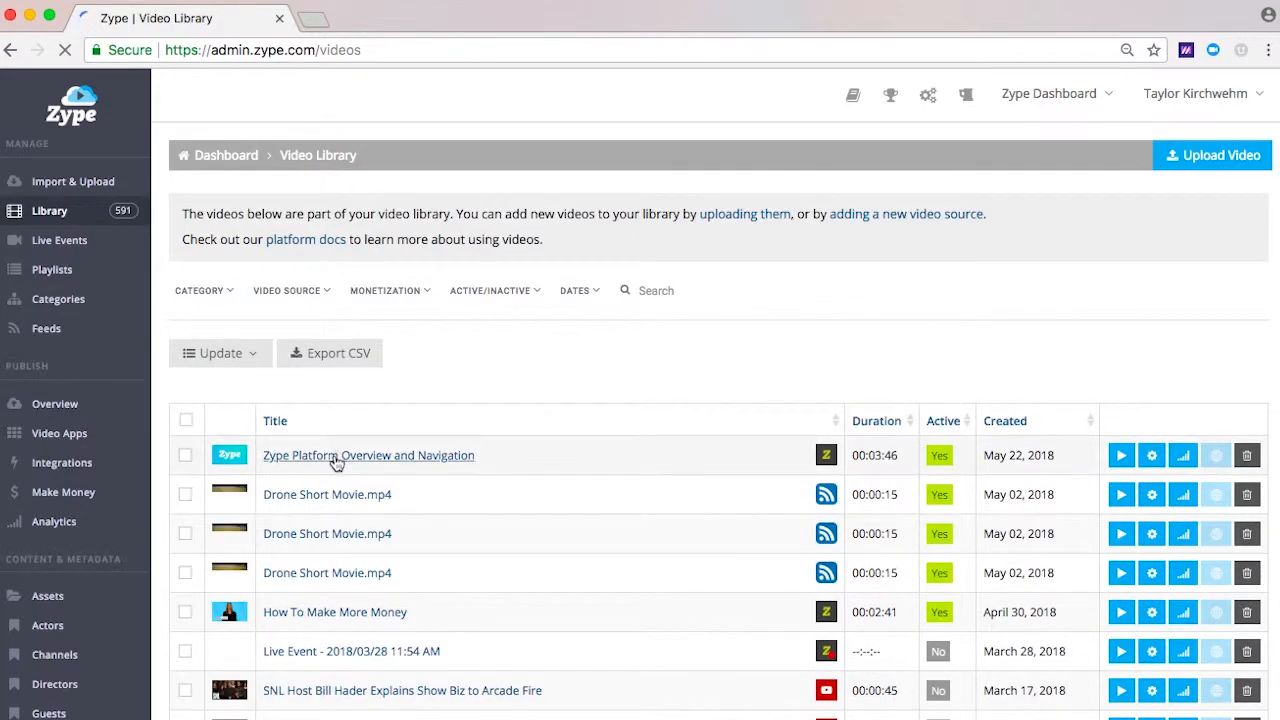
Step: View the details of the library video "Zype Platform Overview and Navigation"
left_click(333, 457)
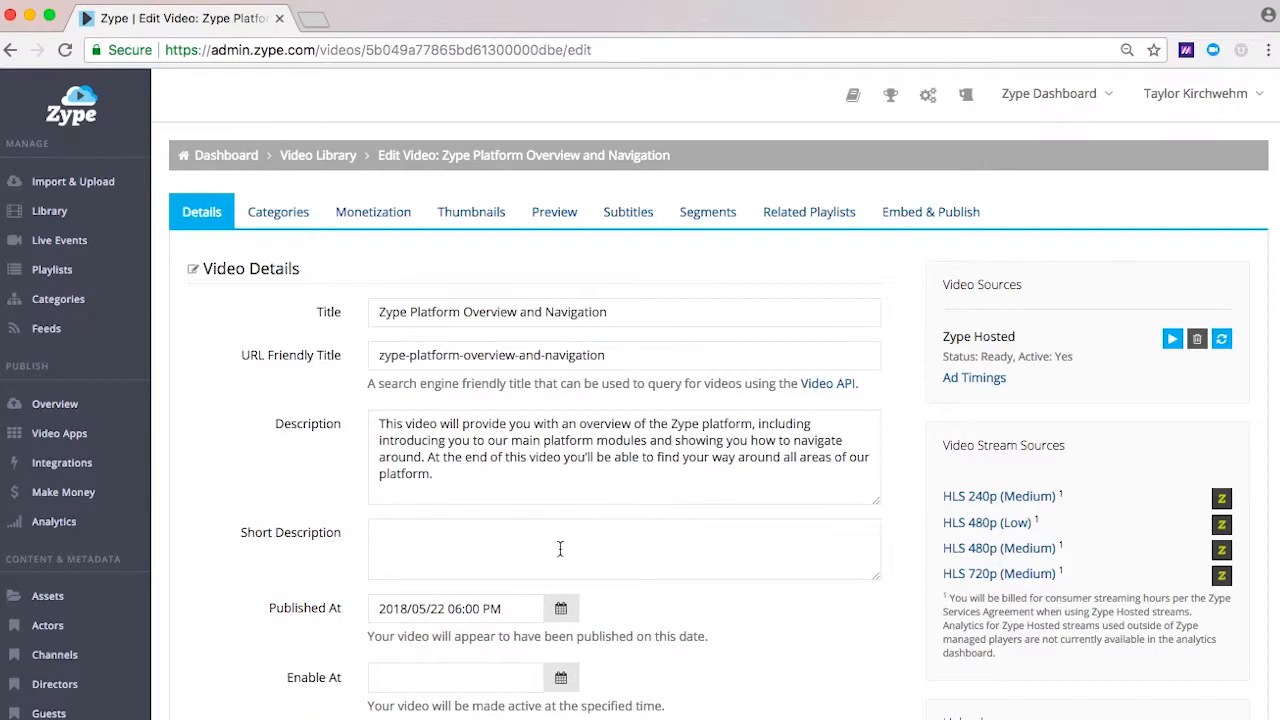
Step: Open the YouTube import and examine which distribution destinations the Zype-hosted conversion option supports
left_click(110, 195)
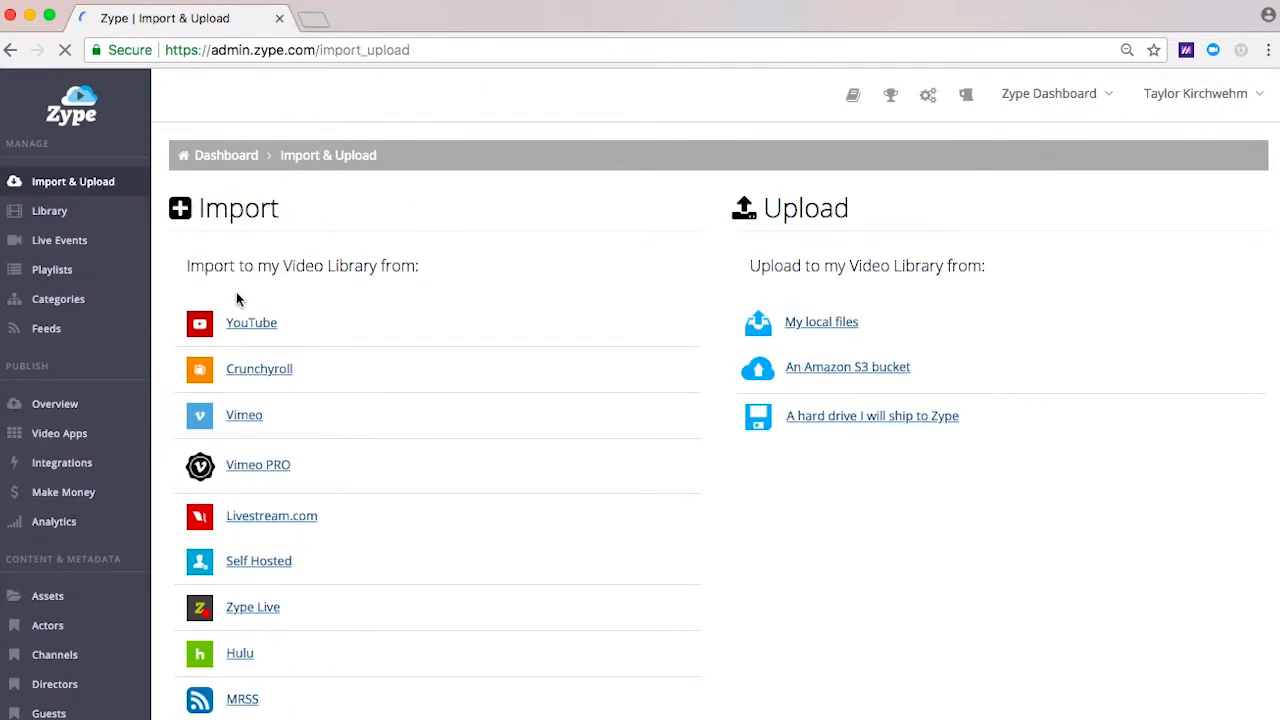
left_click(256, 324)
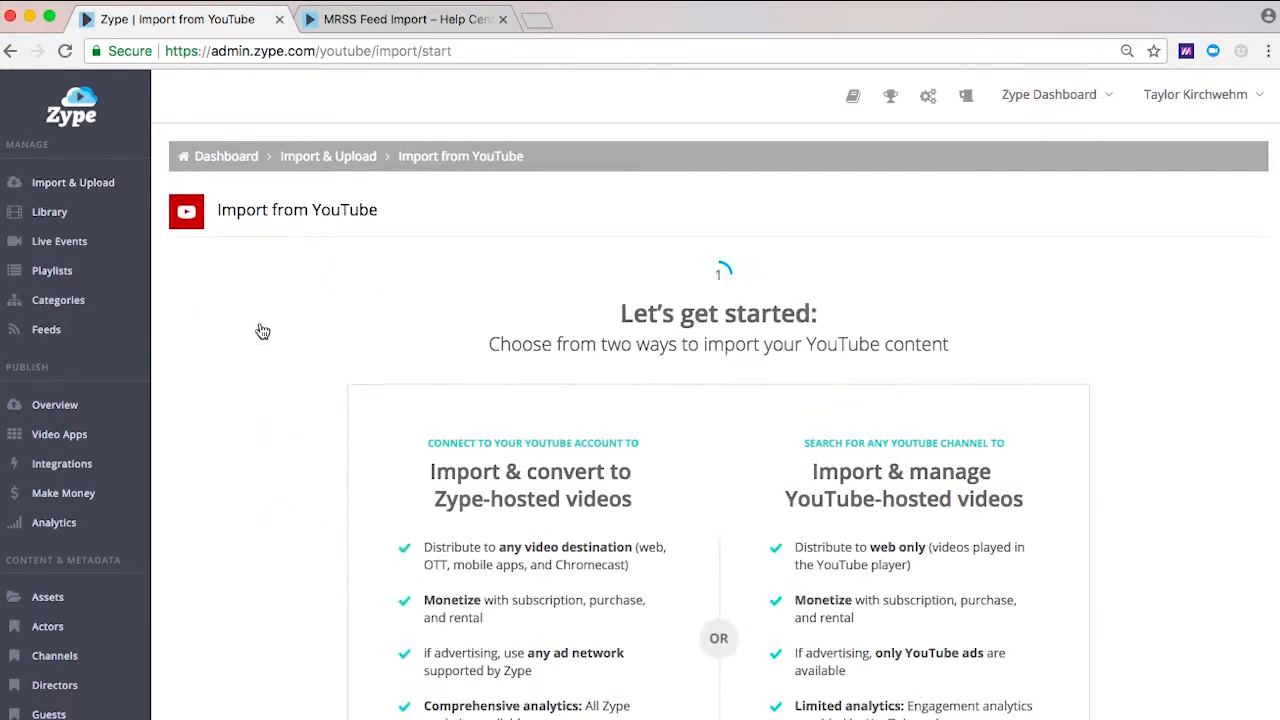
scroll(262, 331, "down", 5)
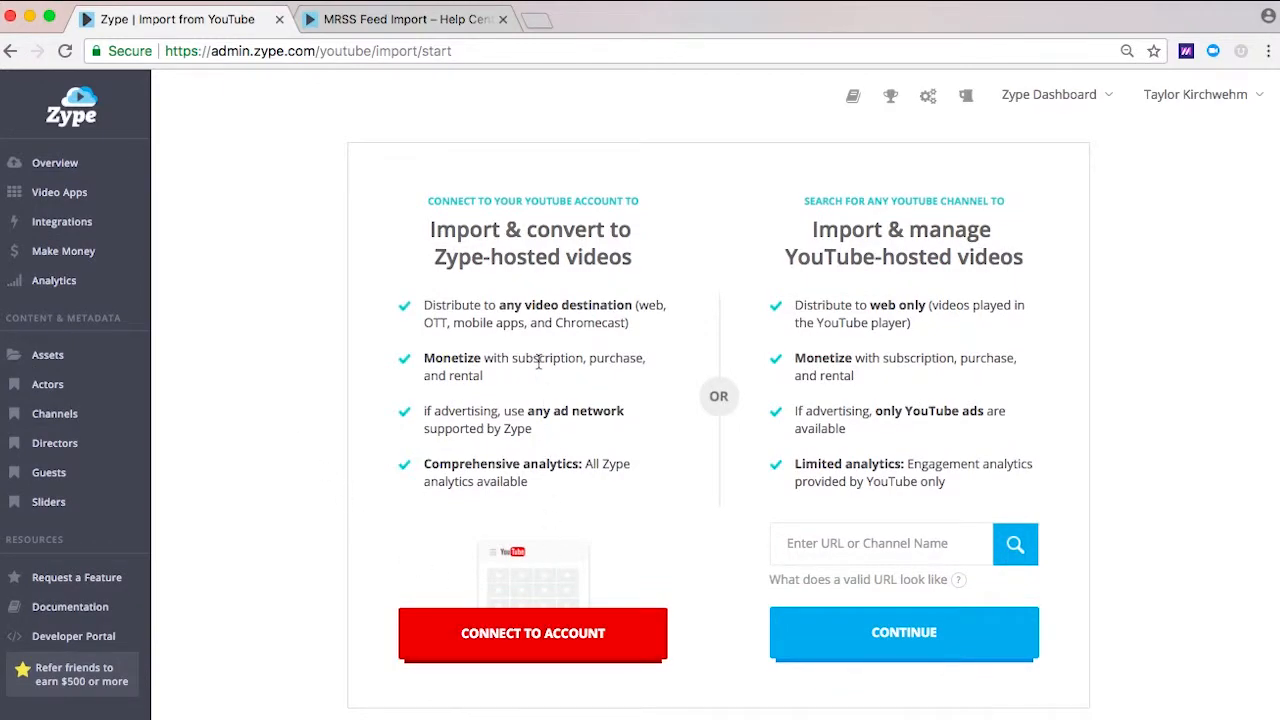
left_click_drag(498, 305, 620, 312)
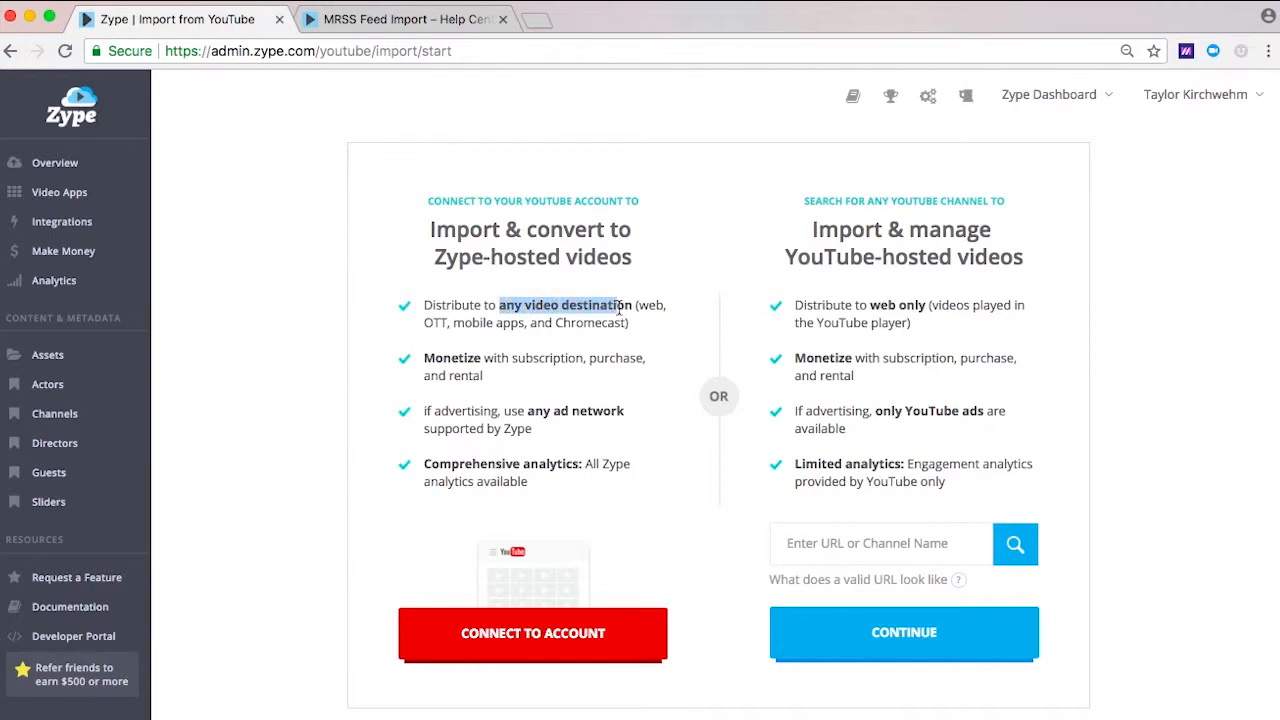
left_click(632, 310)
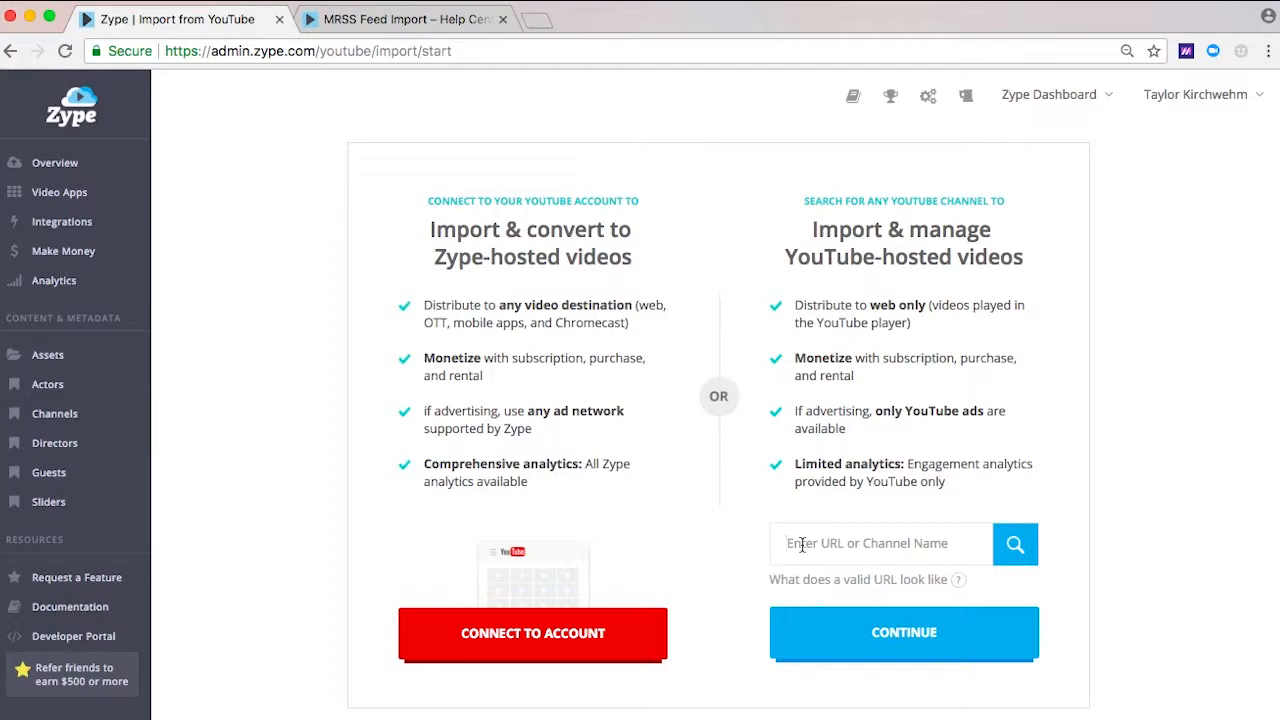
Step: Search YouTube channels for "snl", choose Saturday Night Live, and review the distribution limits of YouTube-hosted videos
type("snl")
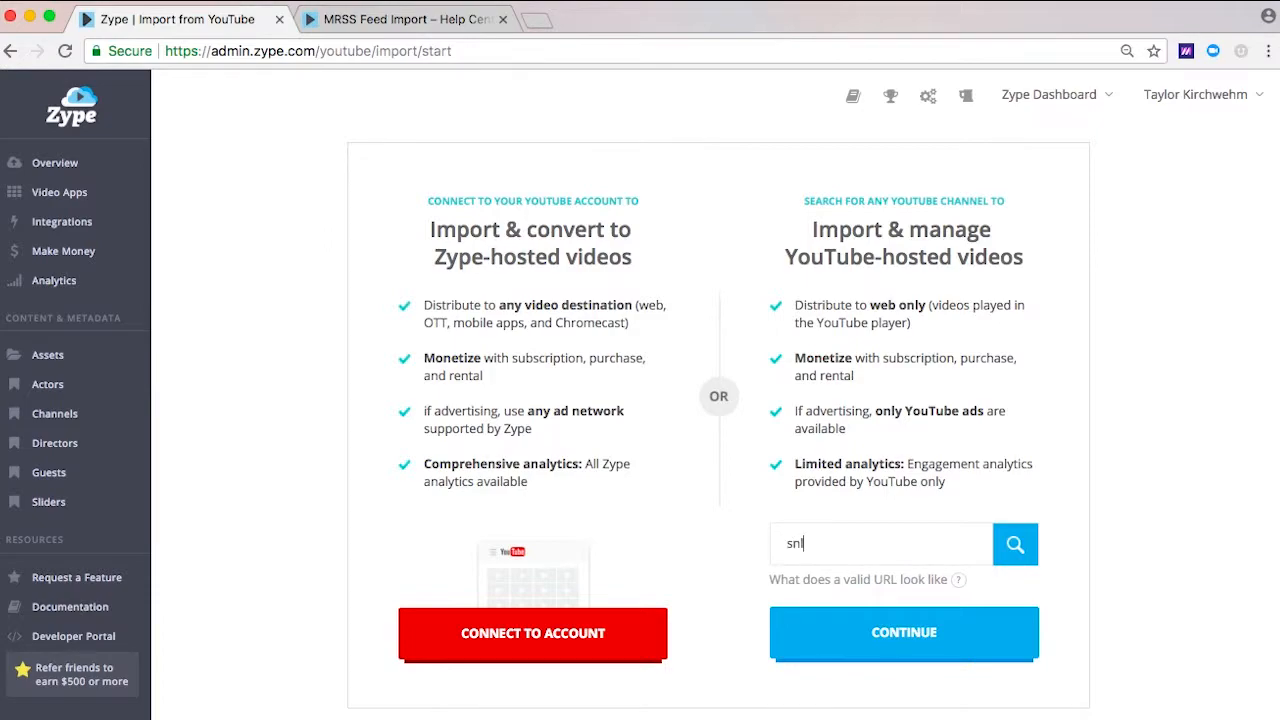
left_click(1015, 545)
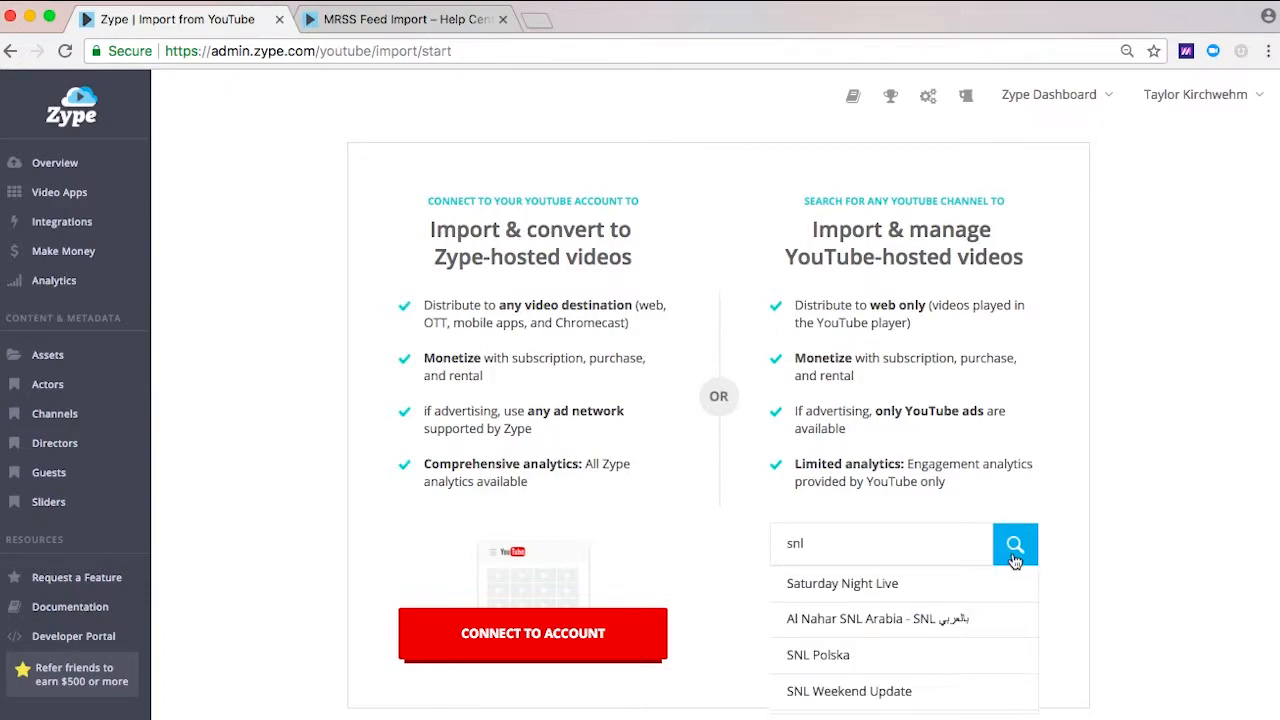
left_click(963, 584)
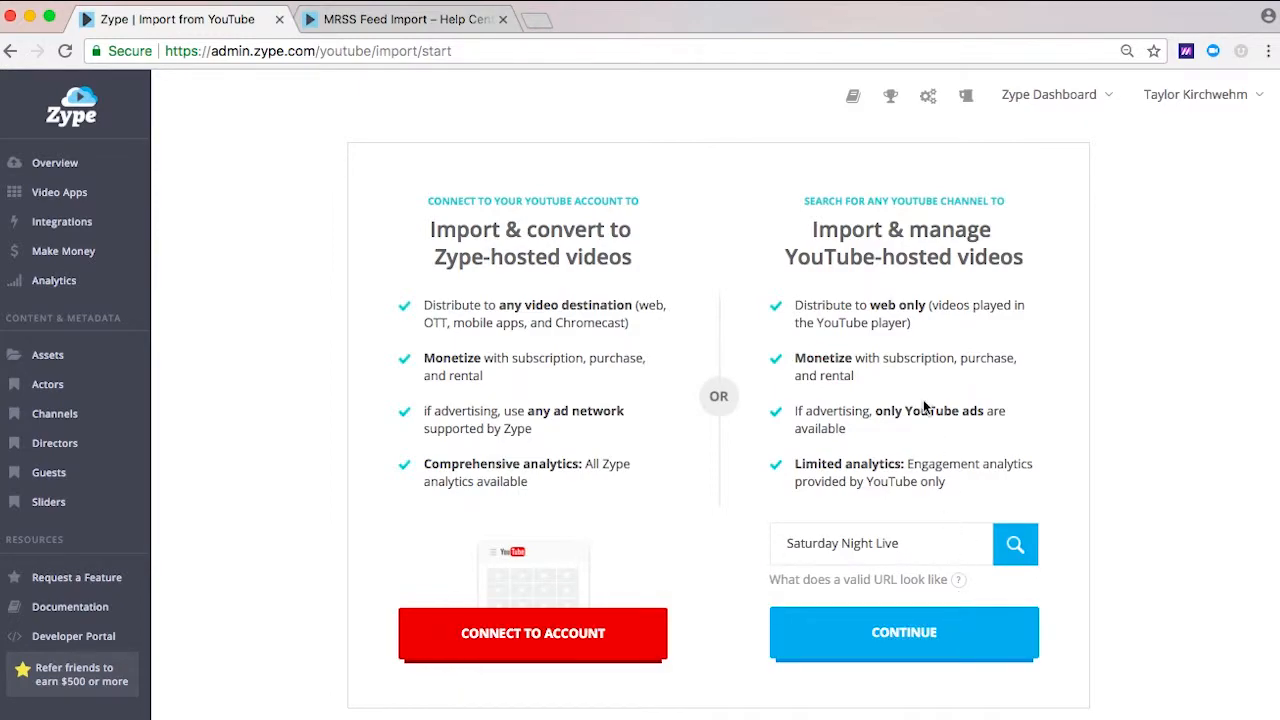
left_click_drag(879, 301, 930, 304)
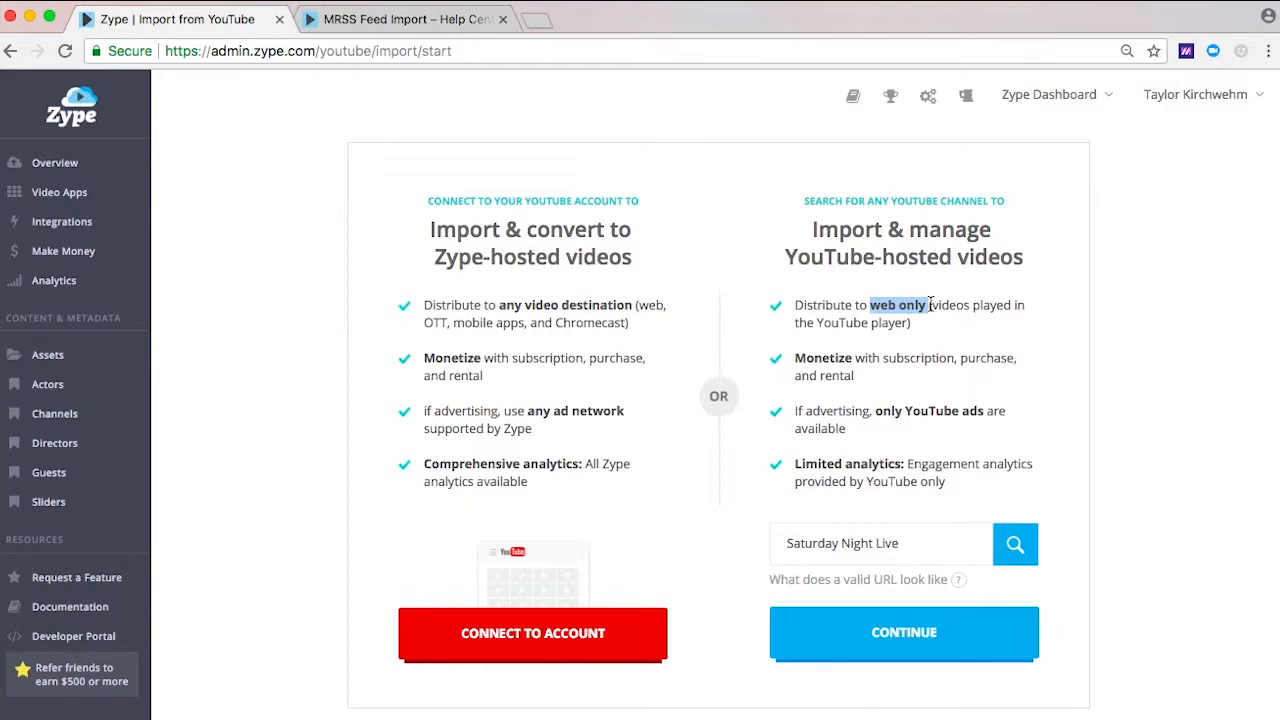
left_click(930, 304)
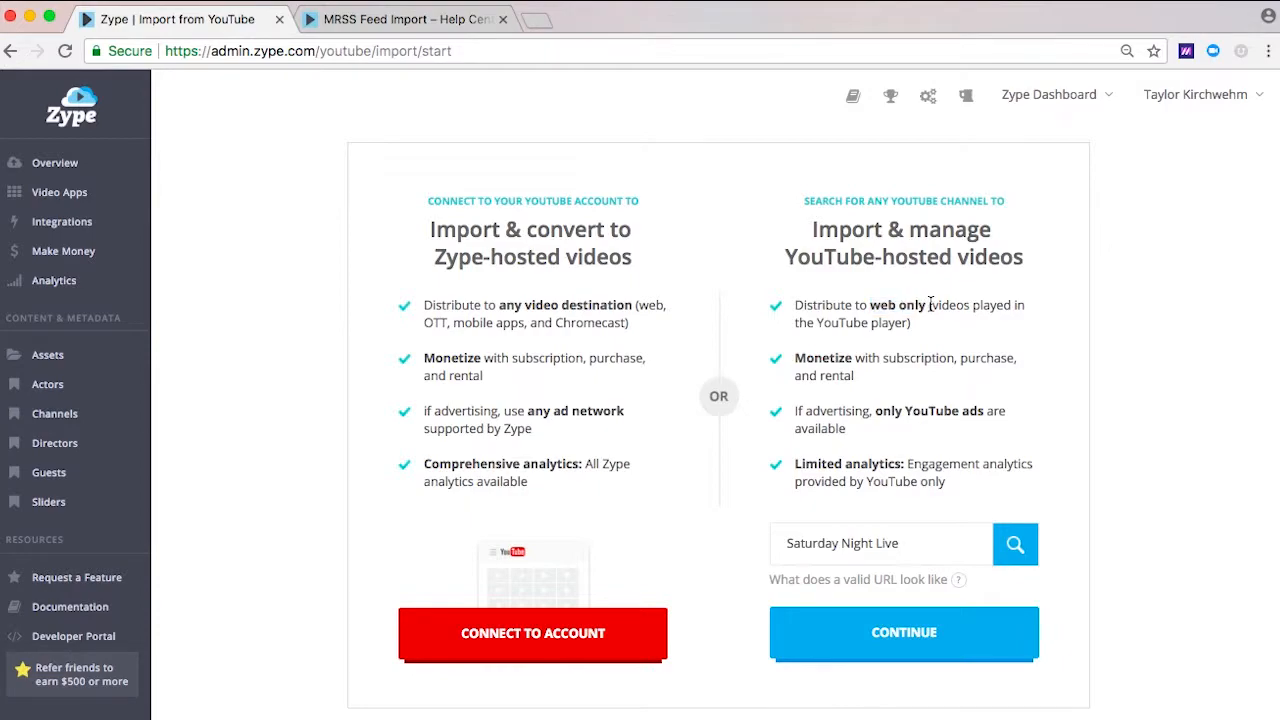
scroll(930, 304, "up", 2)
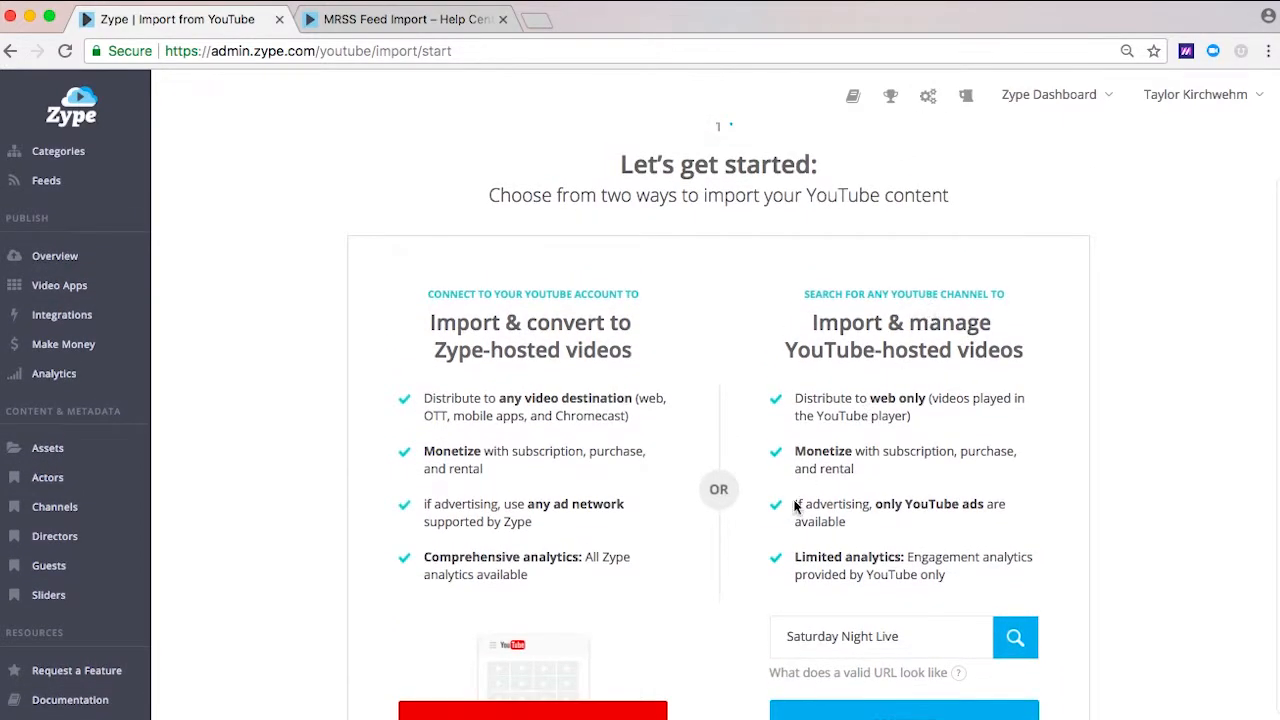
Step: Connect the YouTube account, select only its 00:02:15 live stream video for import, and continue to the import customization
left_click(645, 695)
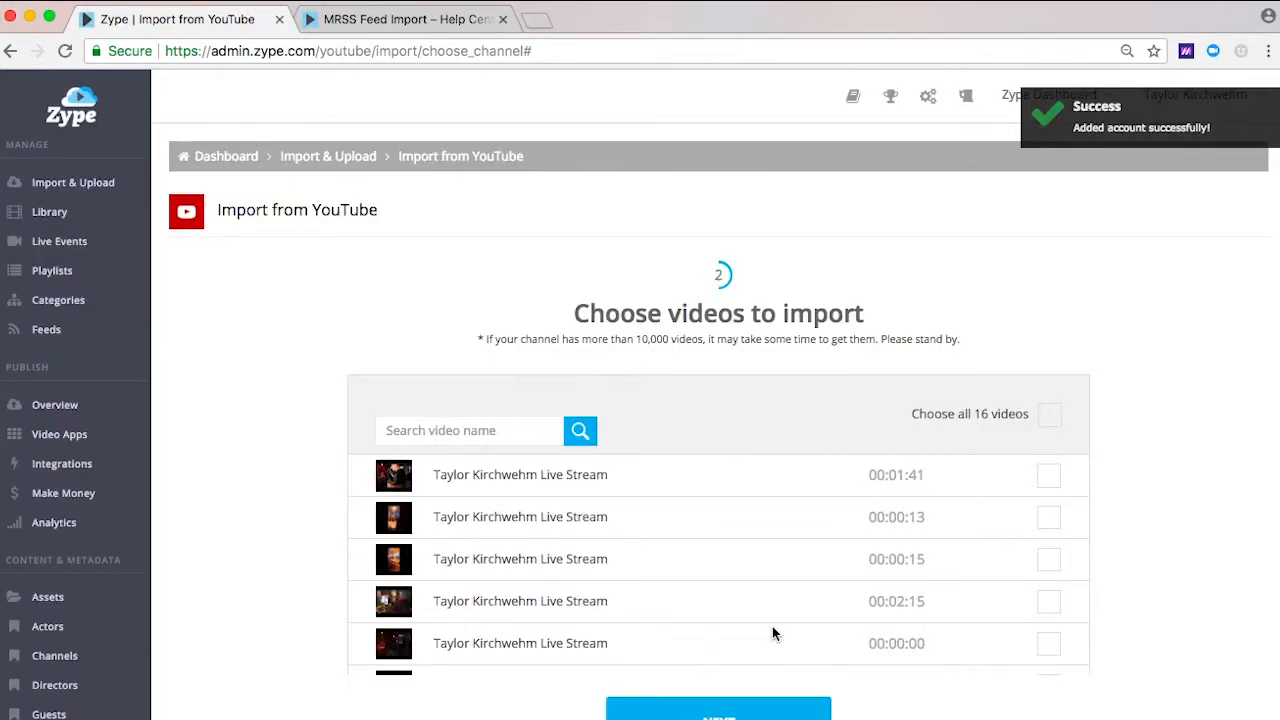
left_click(1049, 416)
left_click(1049, 416)
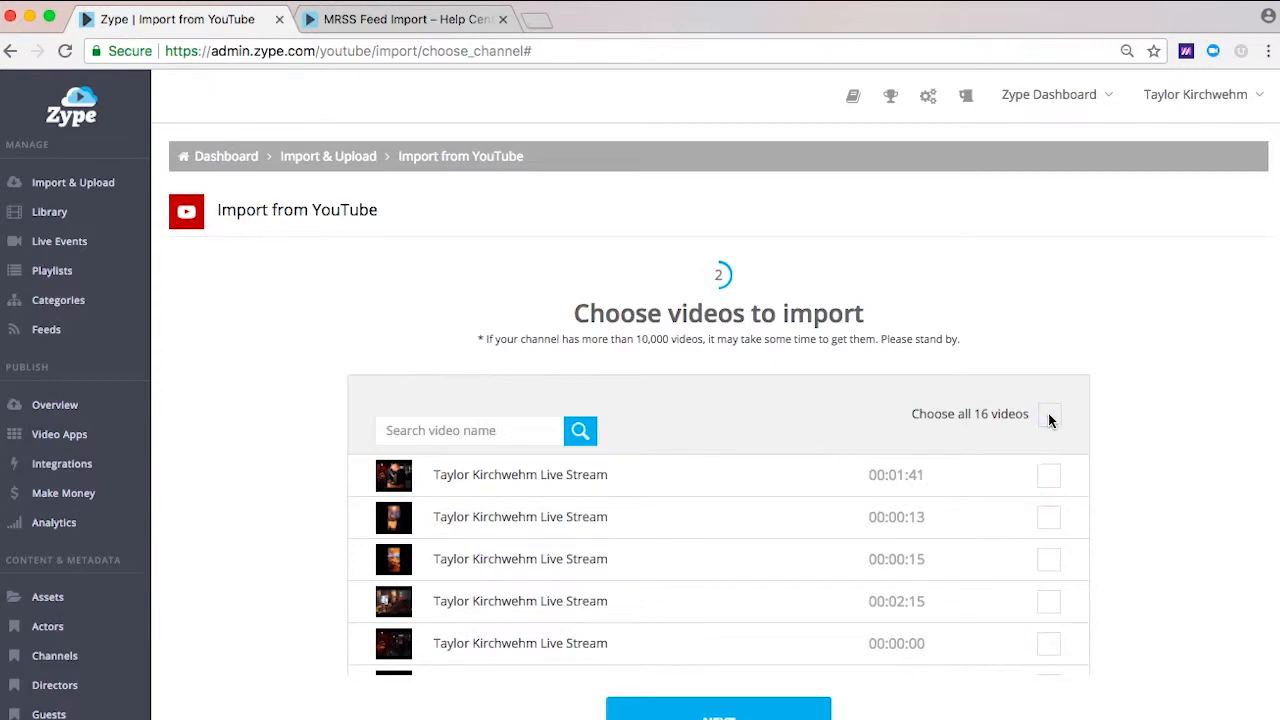
scroll(1049, 418, "down", 2)
scroll(1049, 421, "down", 5)
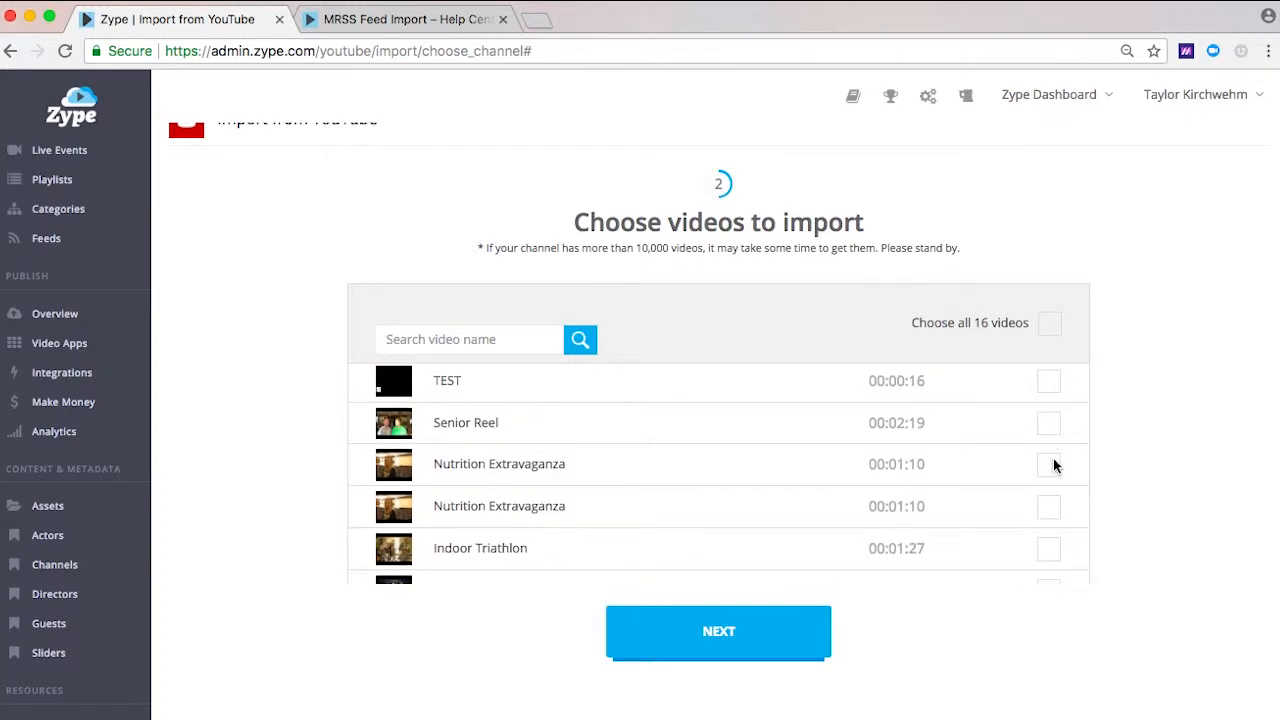
scroll(1053, 465, "up", 5)
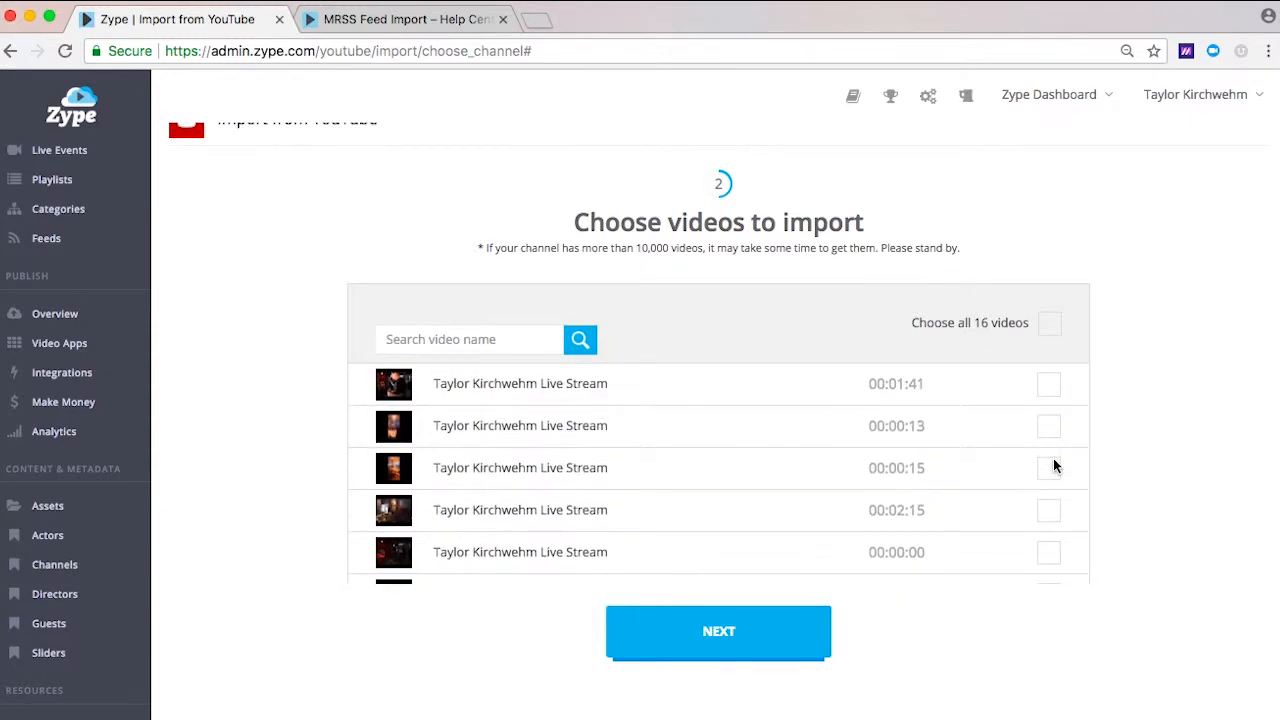
left_click(1046, 512)
left_click(752, 628)
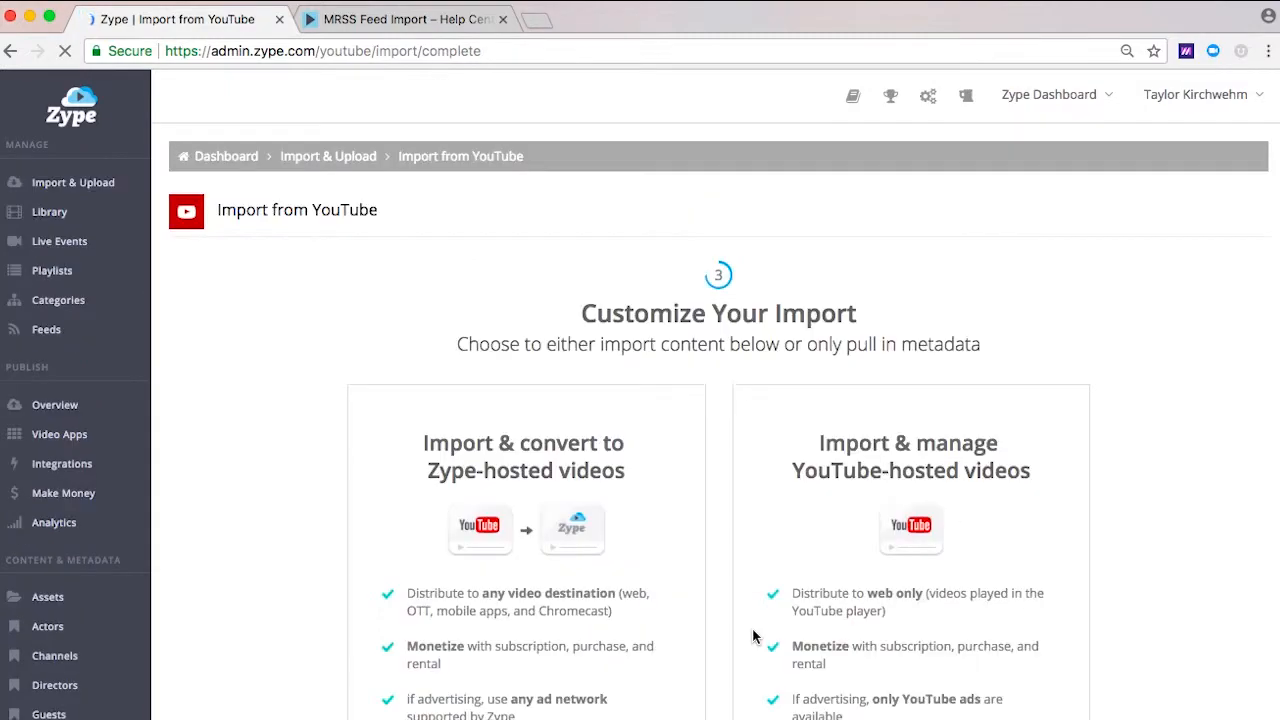
Step: Review the YouTube import's hosting choices and its advanced settings for auto-add, auto-activate, import name and category
scroll(754, 636, "down", 3)
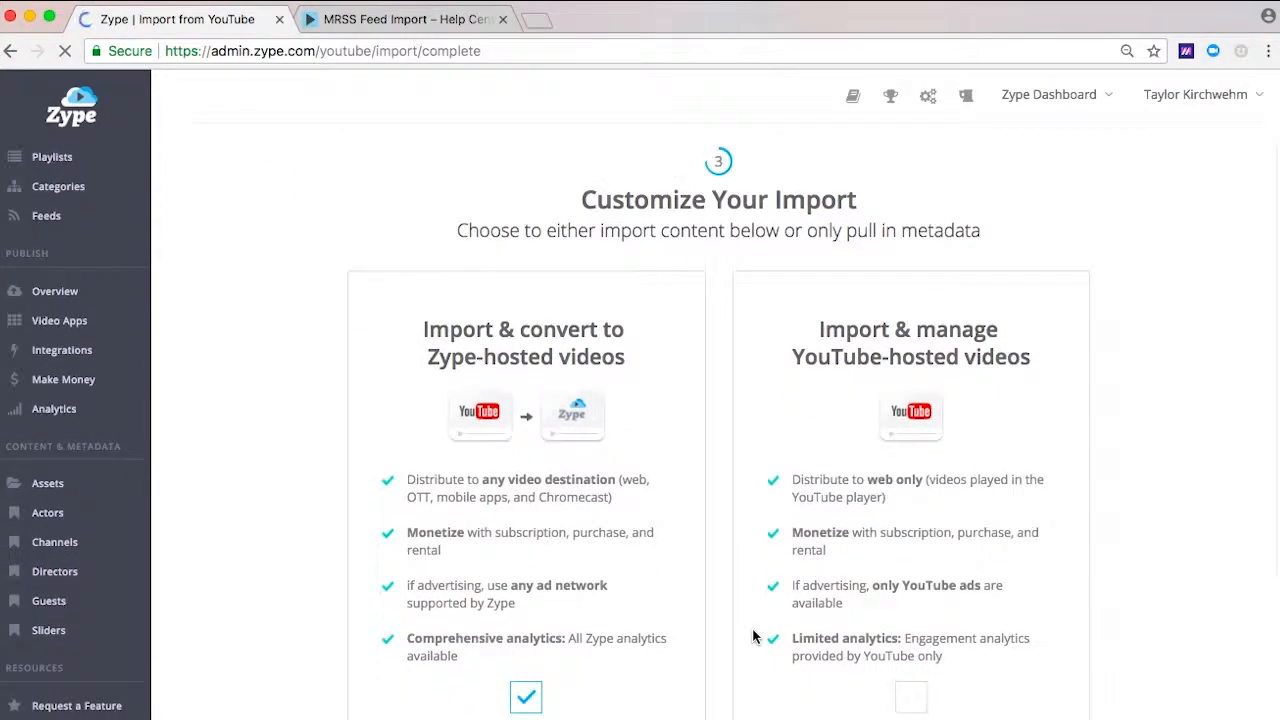
scroll(754, 636, "down", 5)
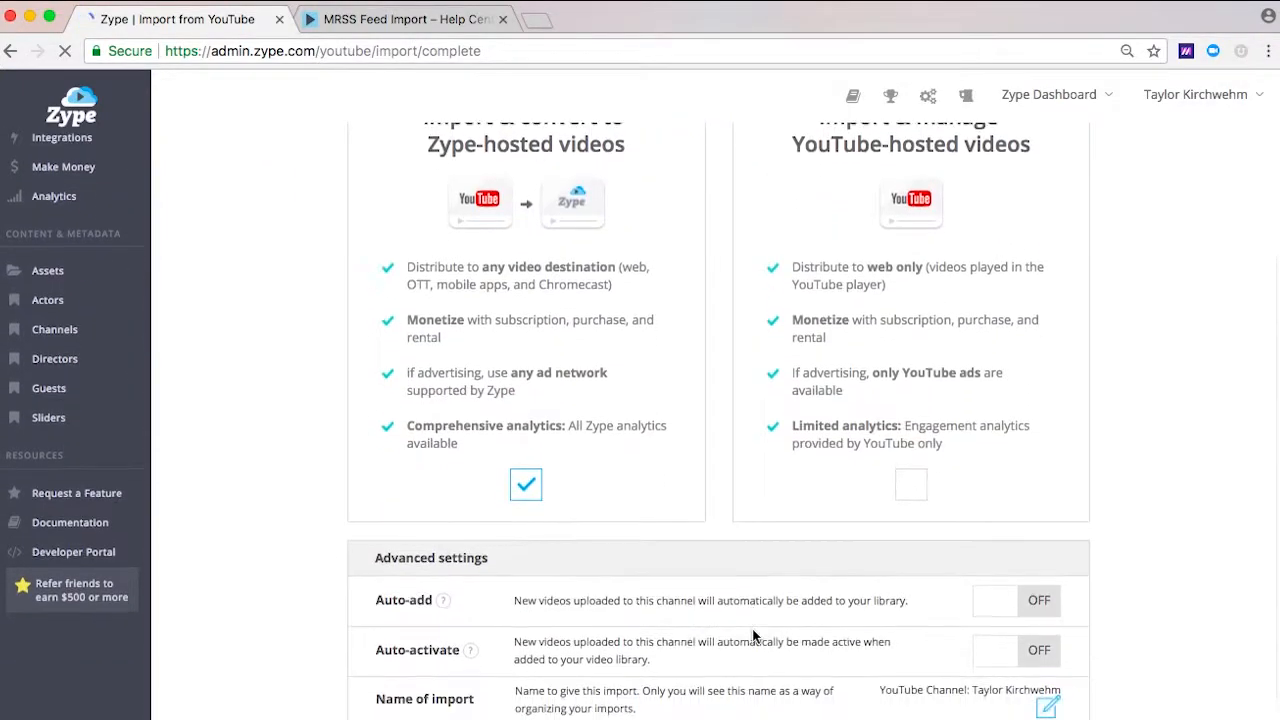
scroll(754, 636, "down", 1)
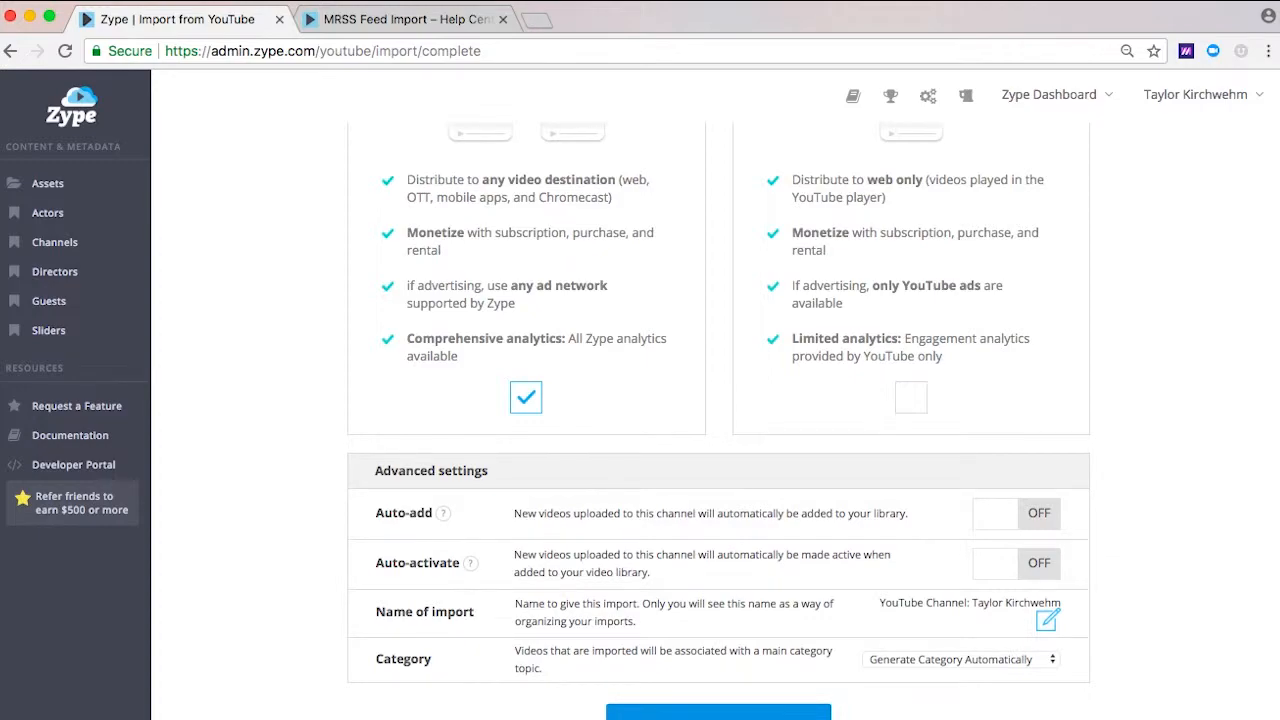
scroll(718, 420, "up", 4)
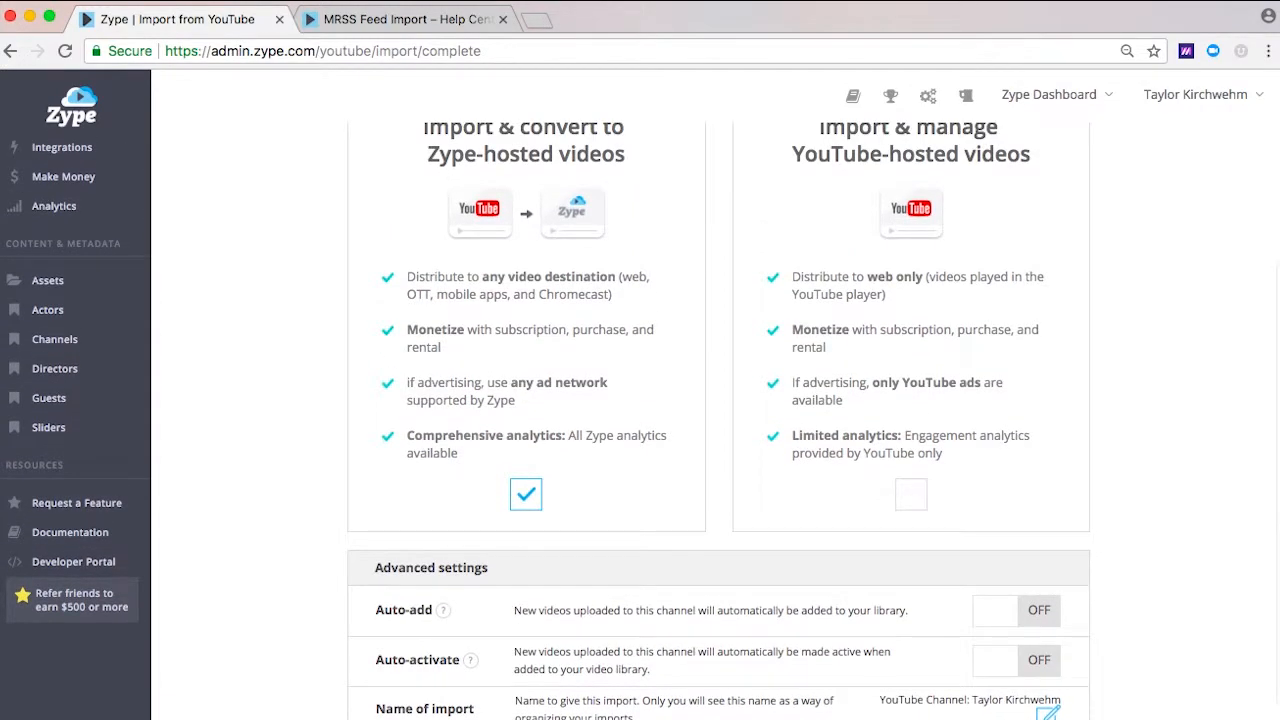
scroll(718, 420, "up", 4)
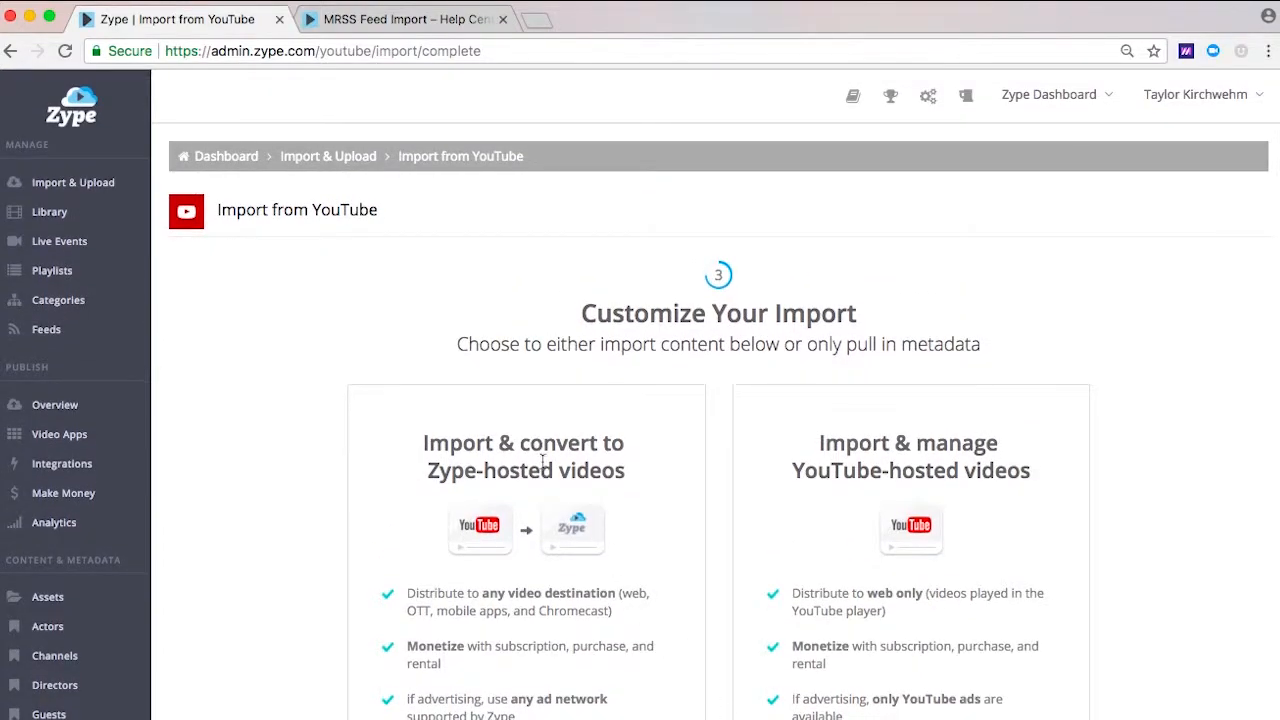
Step: Start a Vimeo PRO import to view the Vimeo login page, and return to the import's introduction without logging in
left_click(338, 162)
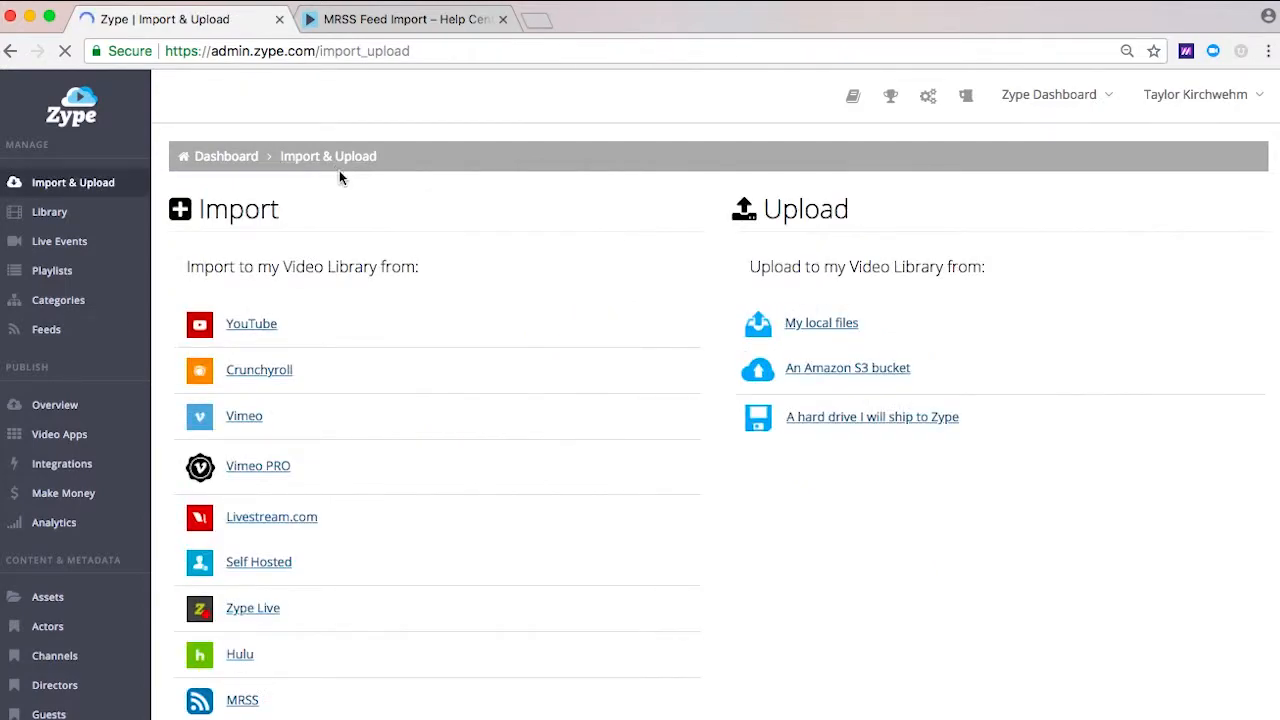
left_click(283, 477)
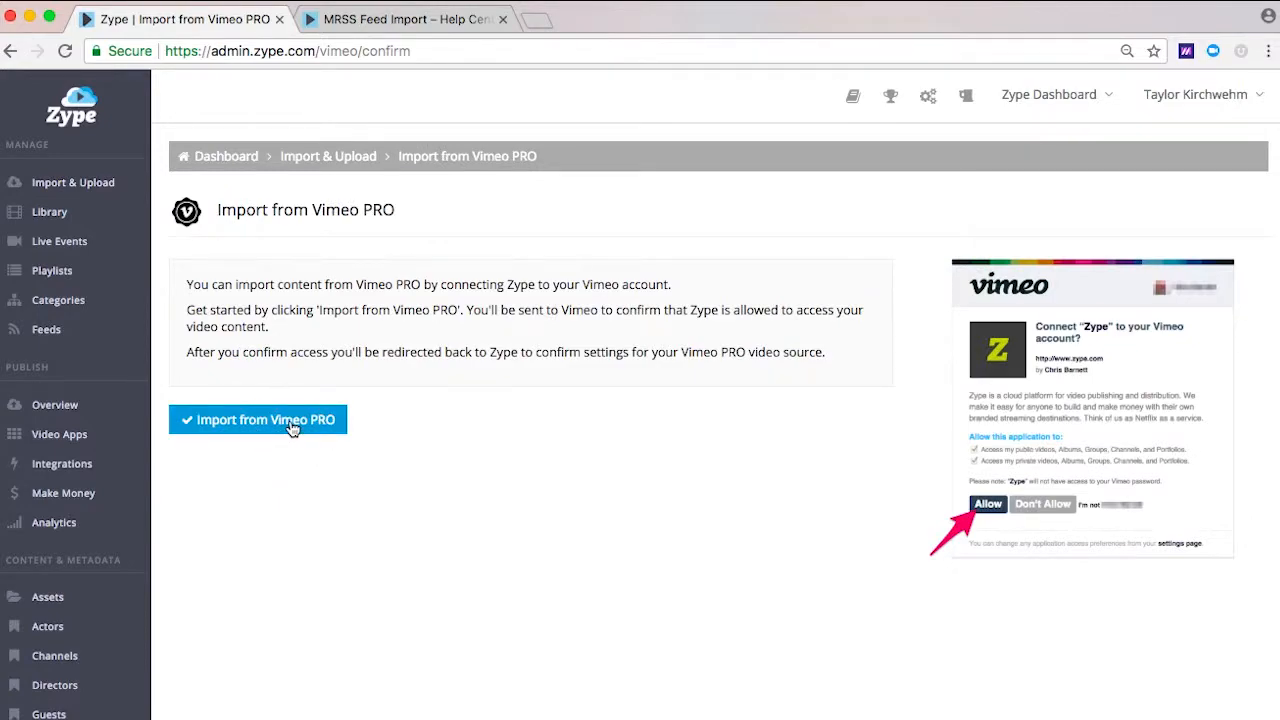
left_click(292, 427)
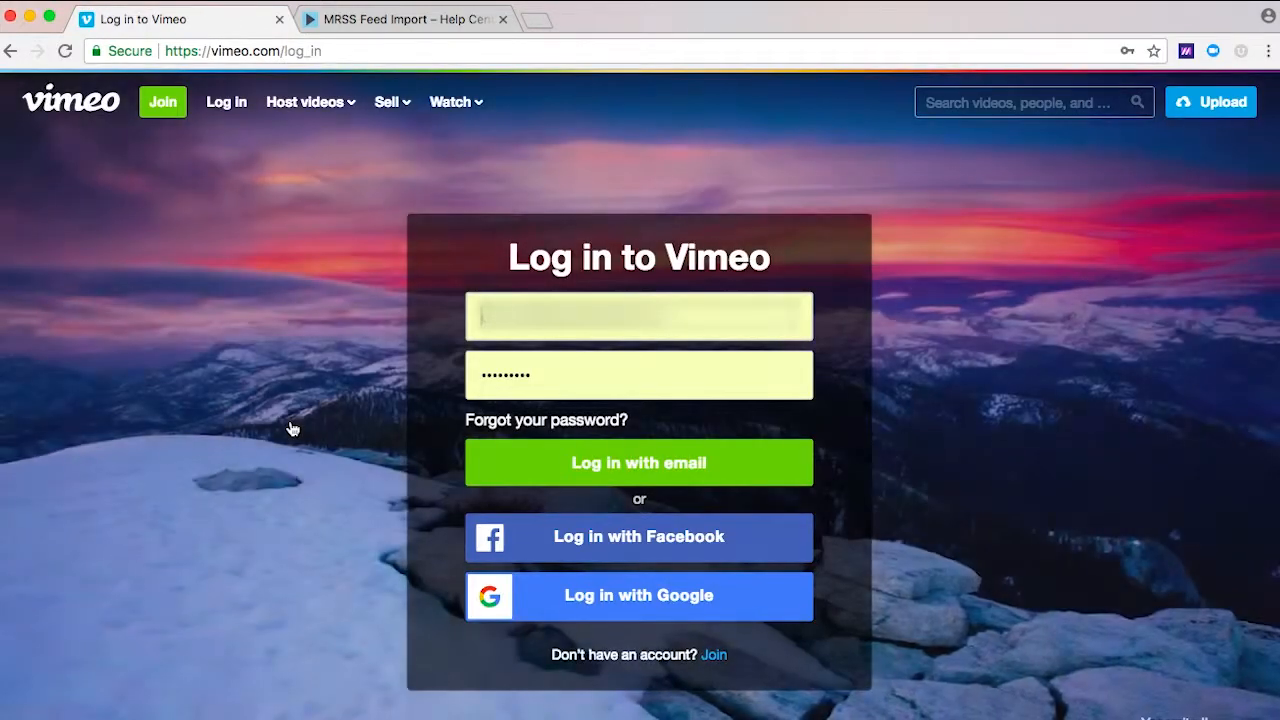
left_click(11, 58)
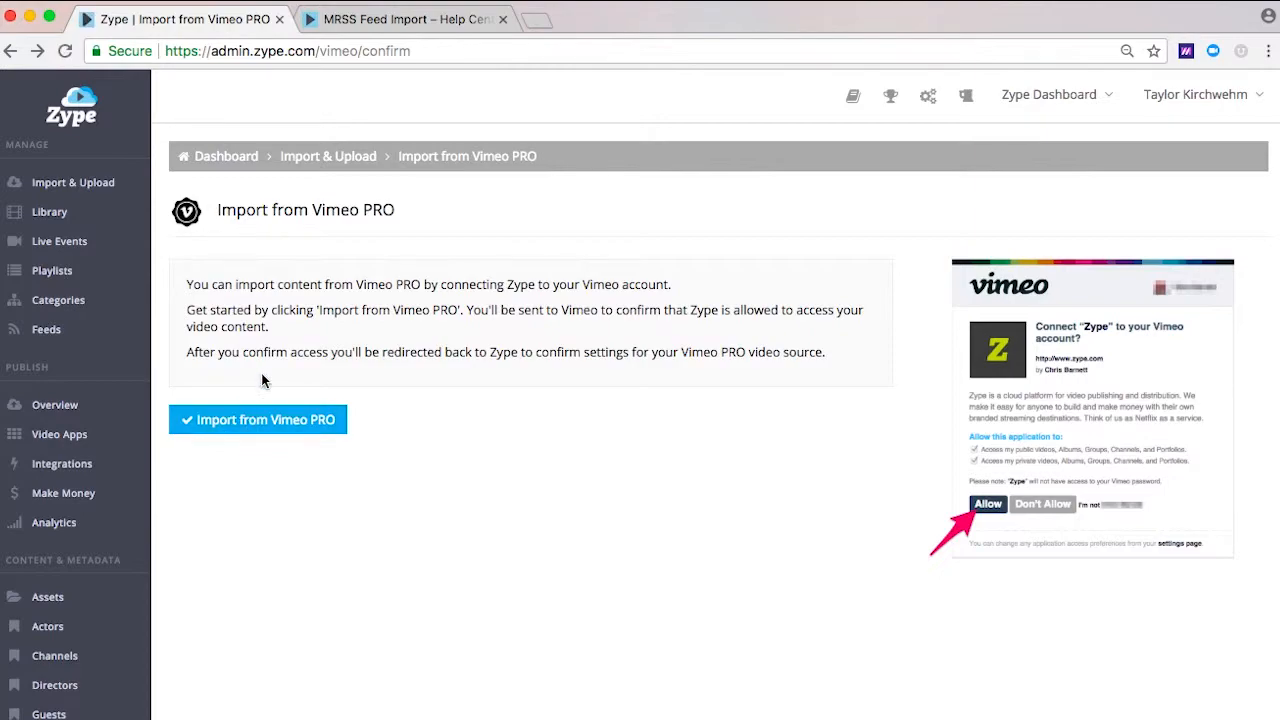
Step: Return to the import sources and open a new MRSS feed import form
left_click(318, 163)
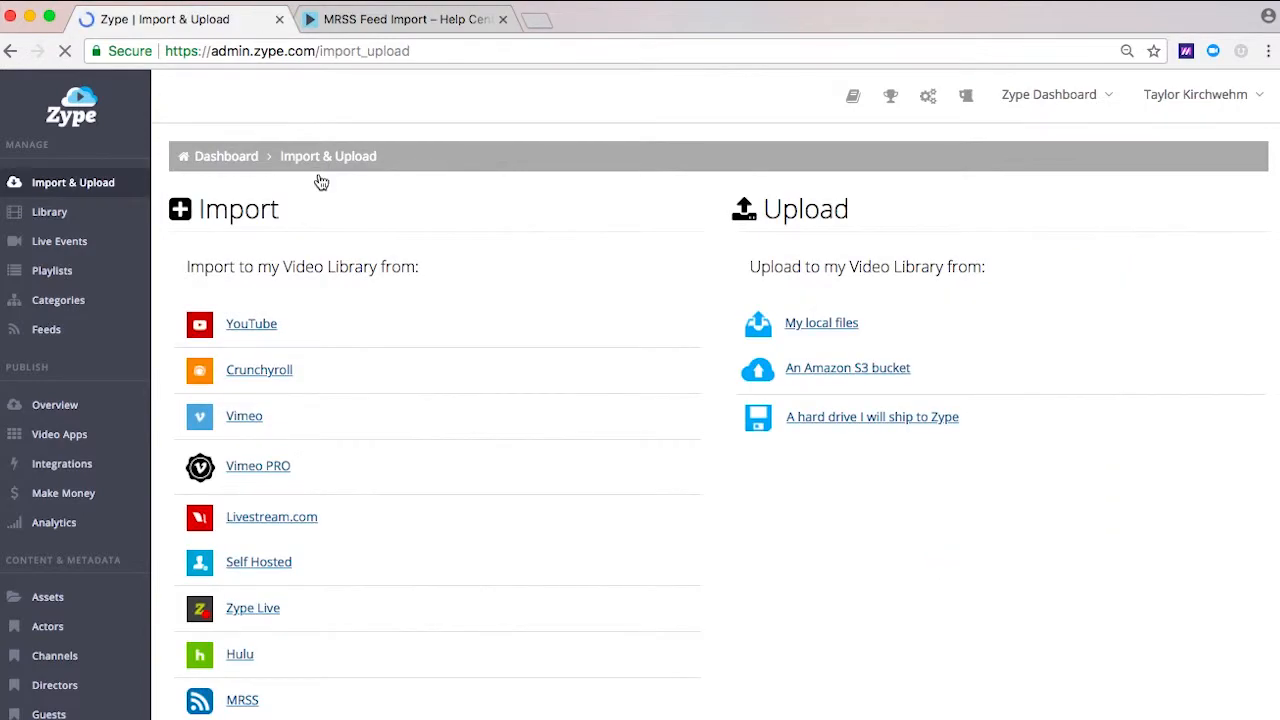
scroll(314, 380, "down", 2)
scroll(314, 377, "down", 3)
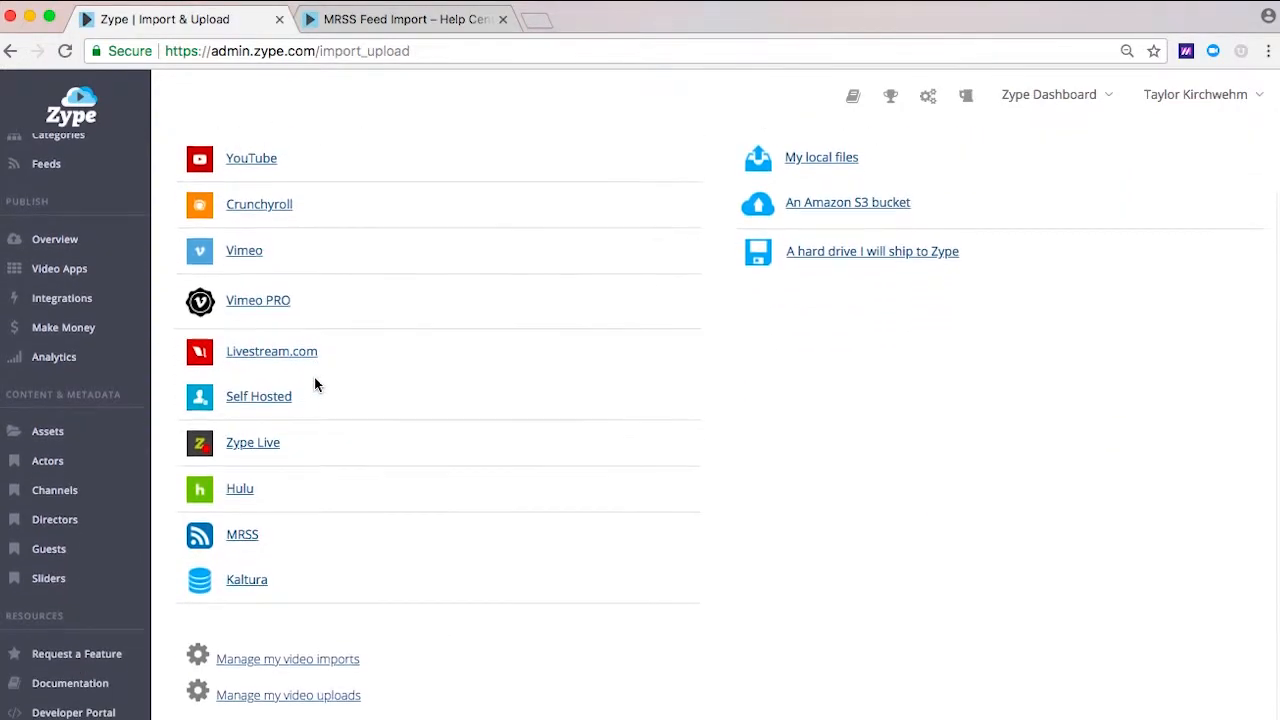
left_click(242, 497)
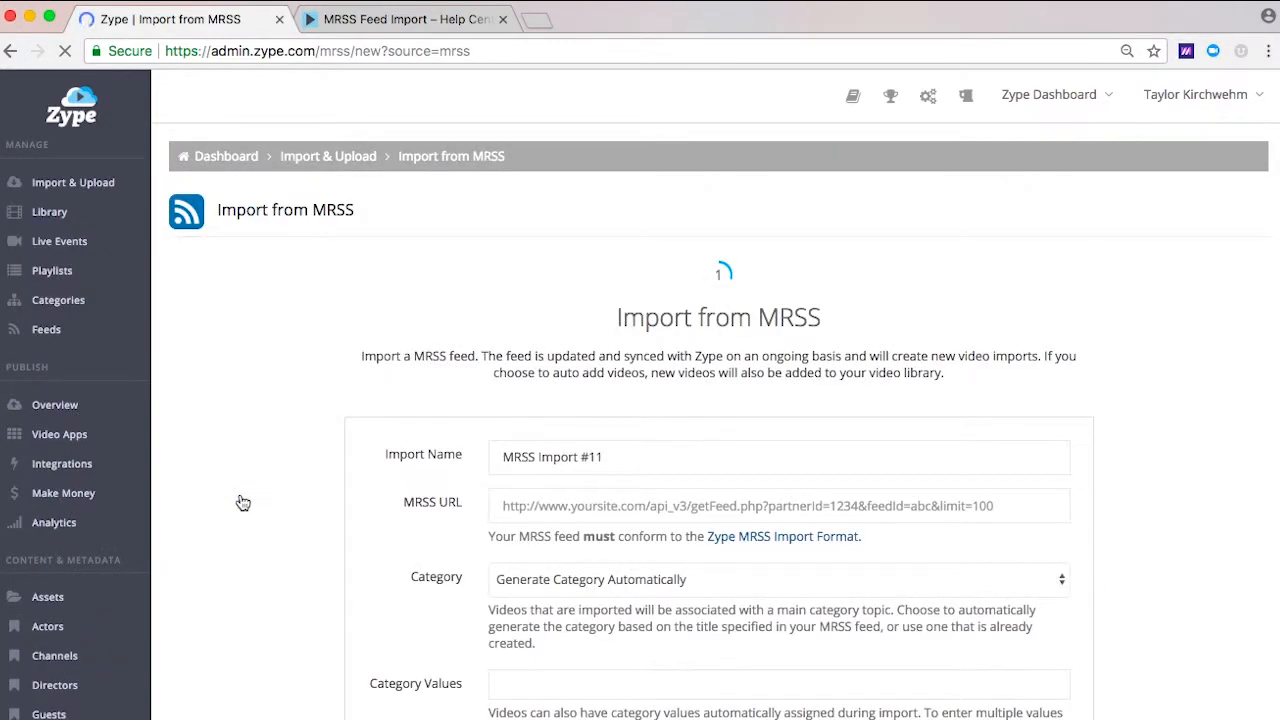
scroll(243, 502, "down", 2)
scroll(242, 502, "down", 1)
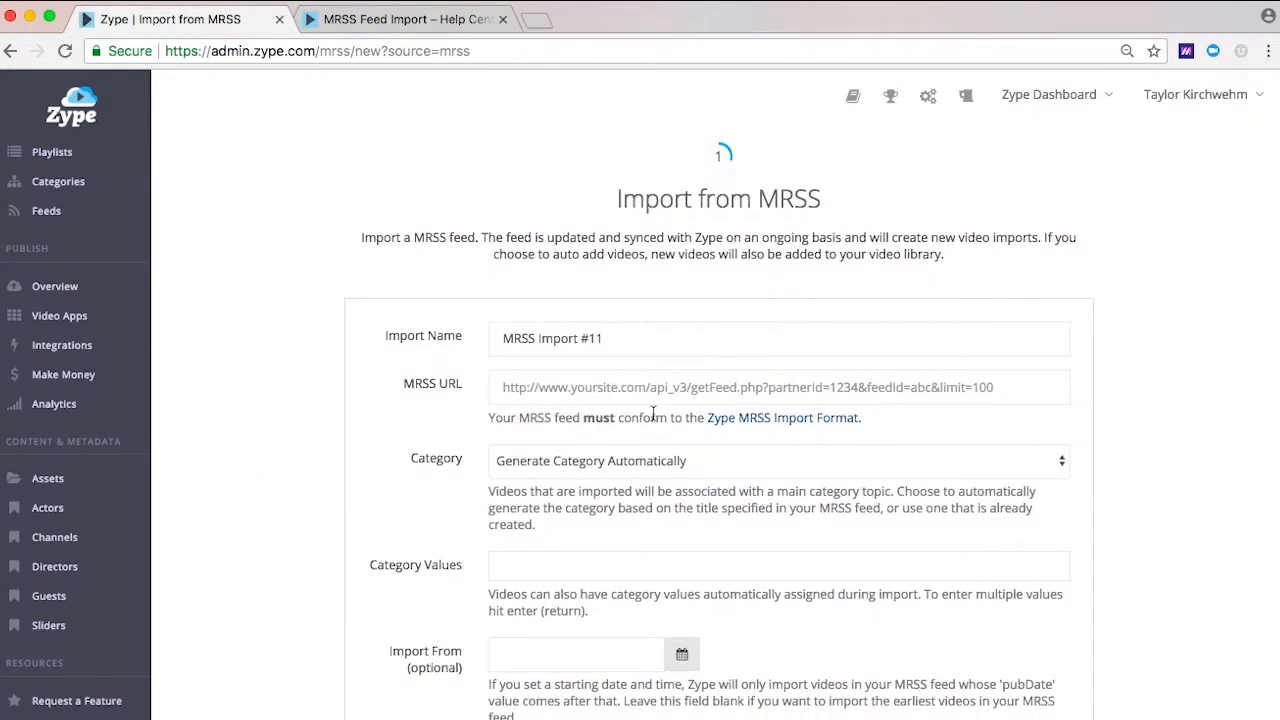
Step: Open the Zype MRSS Import Format documentation, examine the feed's required and optional fields, and return to the import form
left_click(749, 420)
scroll(749, 424, "down", 4)
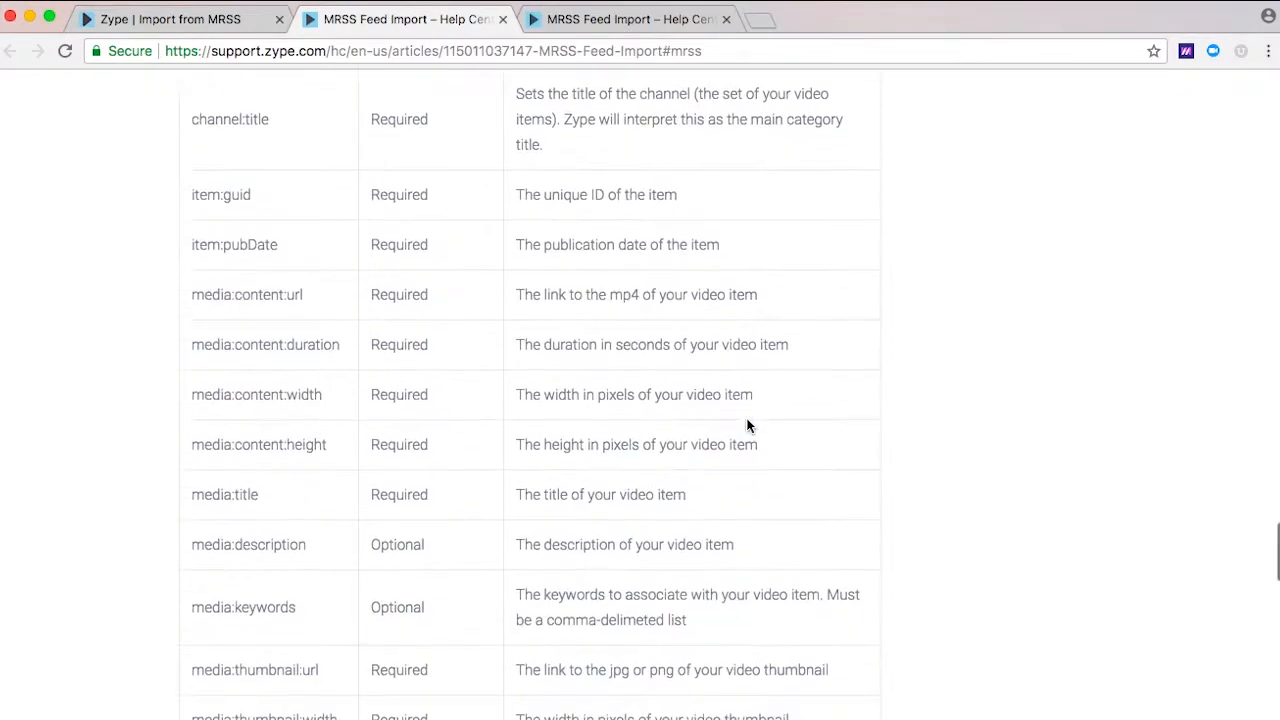
scroll(749, 425, "down", 10)
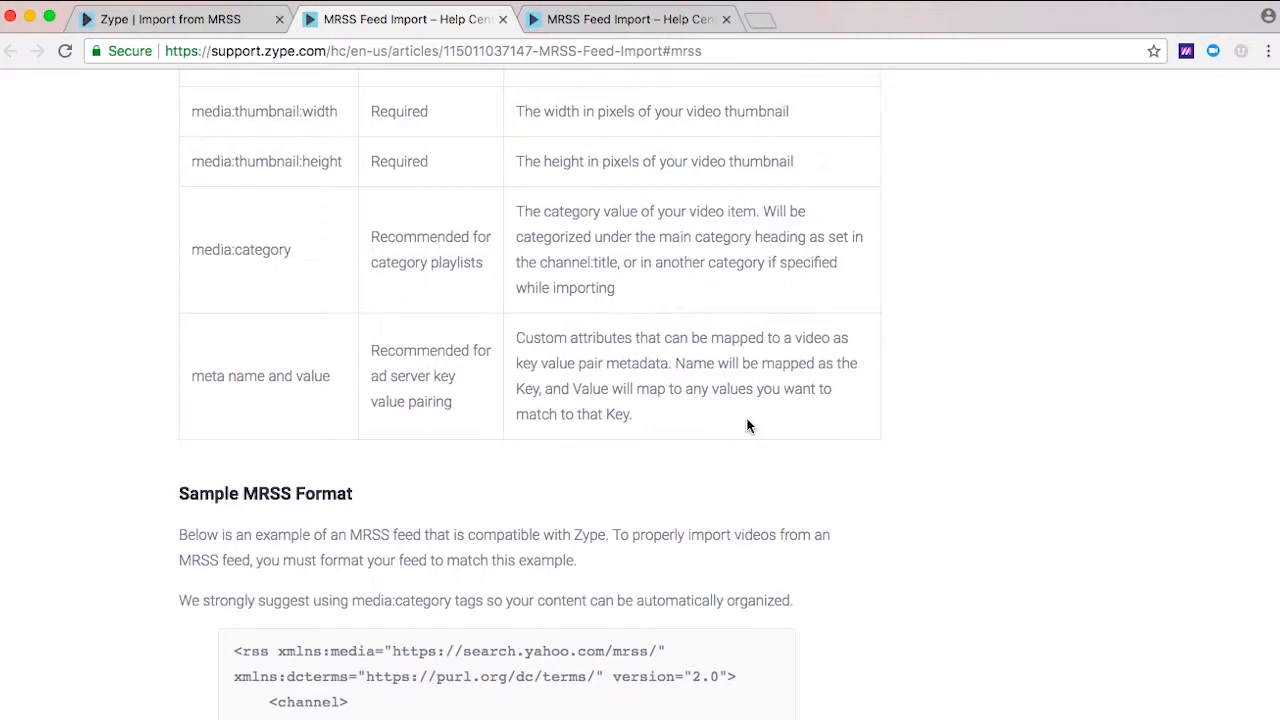
left_click(240, 28)
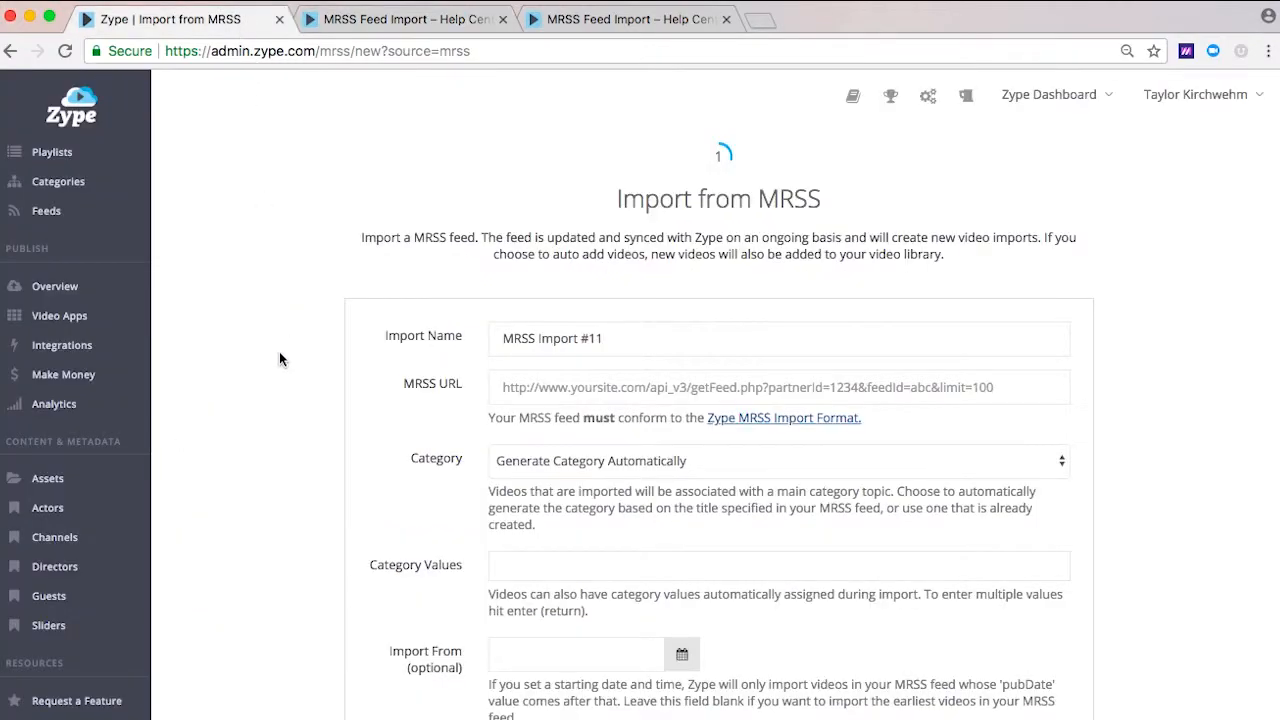
Step: Review the MRSS import's date range, auto-add, auto-activate, sync interval and auto-deactivate settings
scroll(279, 352, "down", 7)
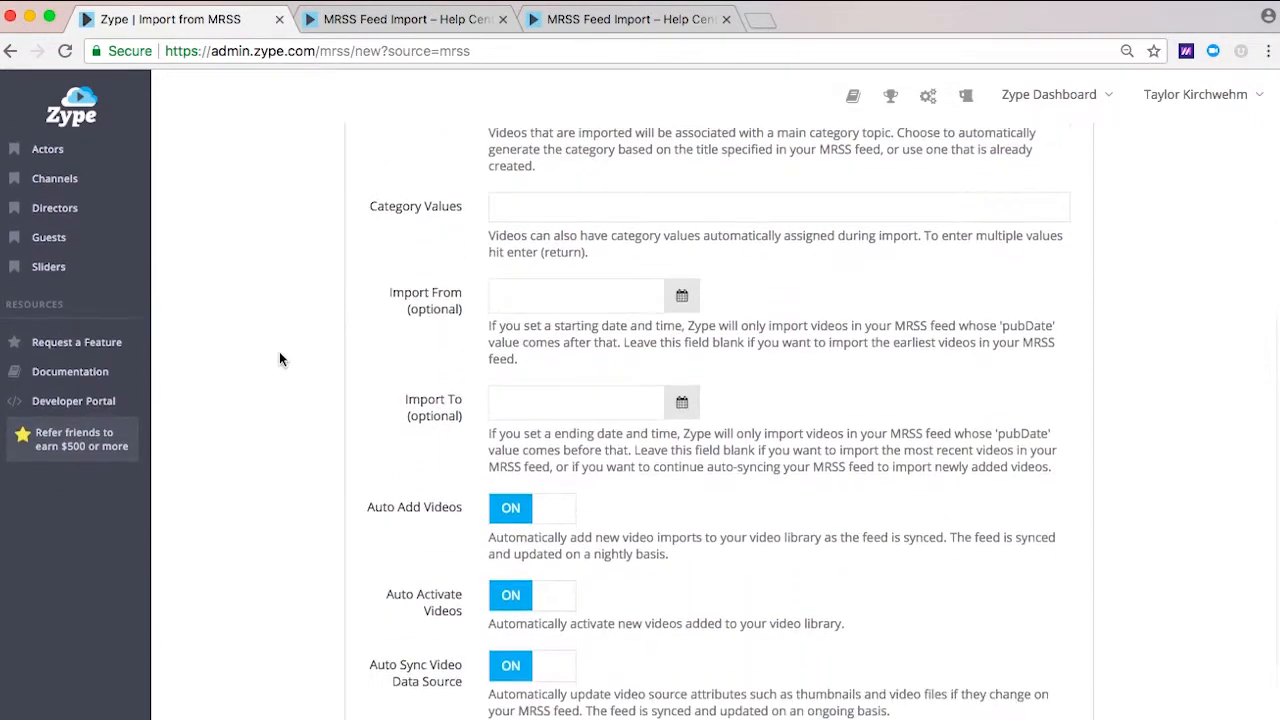
scroll(279, 351, "down", 4)
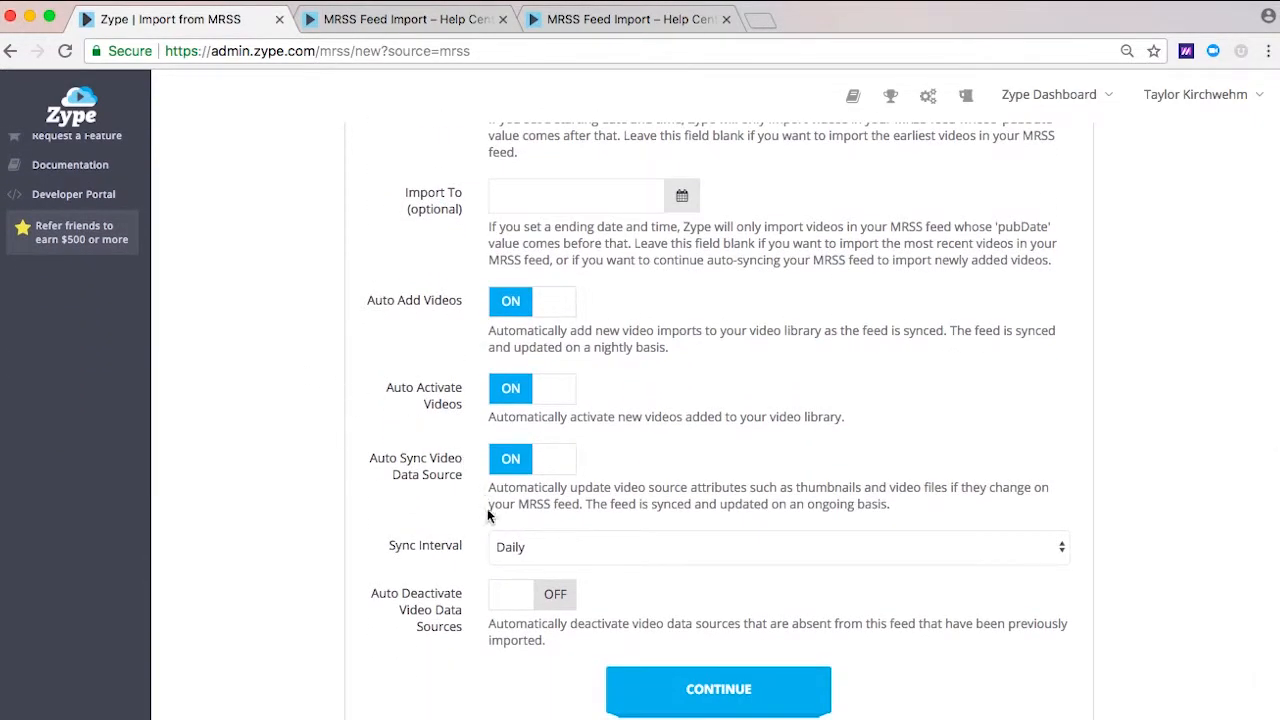
Step: Check the sync interval choices of the MRSS import and return to the start of its form
left_click(502, 547)
left_click(500, 564)
scroll(455, 552, "up", 10)
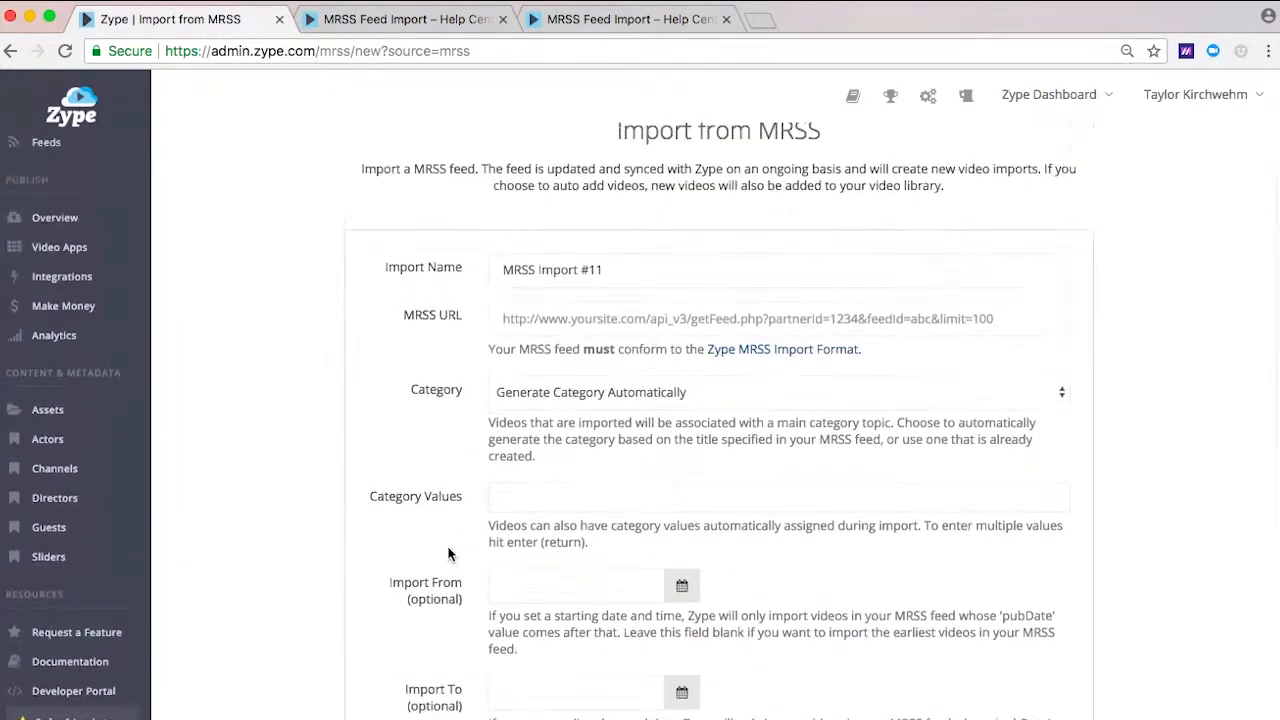
scroll(448, 554, "up", 4)
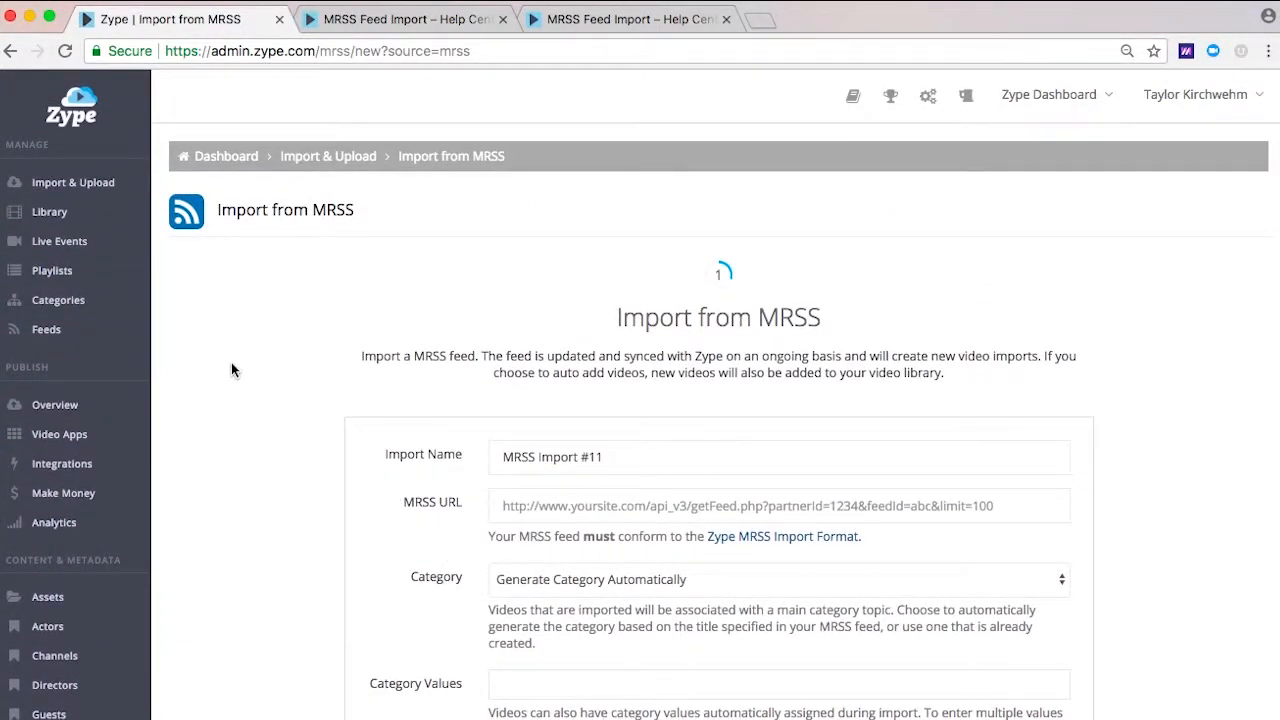
Step: Open the Zype Platform Overview and Navigation video from the video library and review its details, including its publishing date
left_click(74, 214)
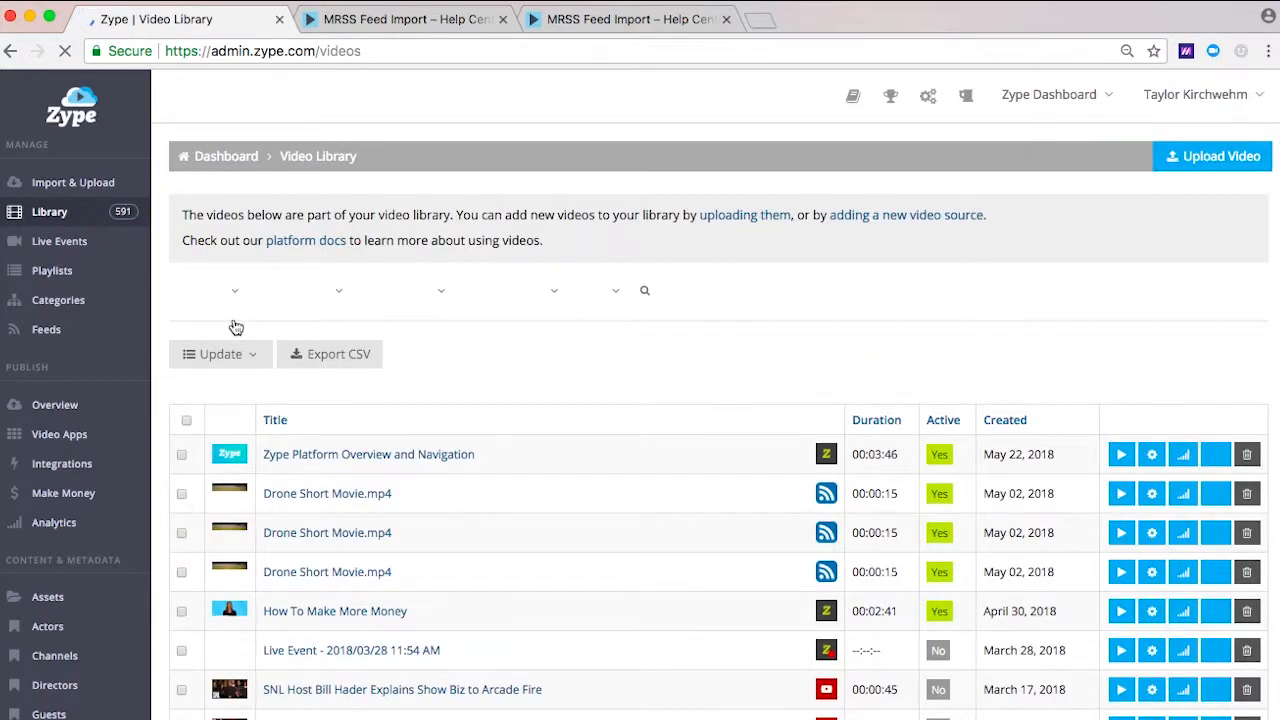
left_click(355, 458)
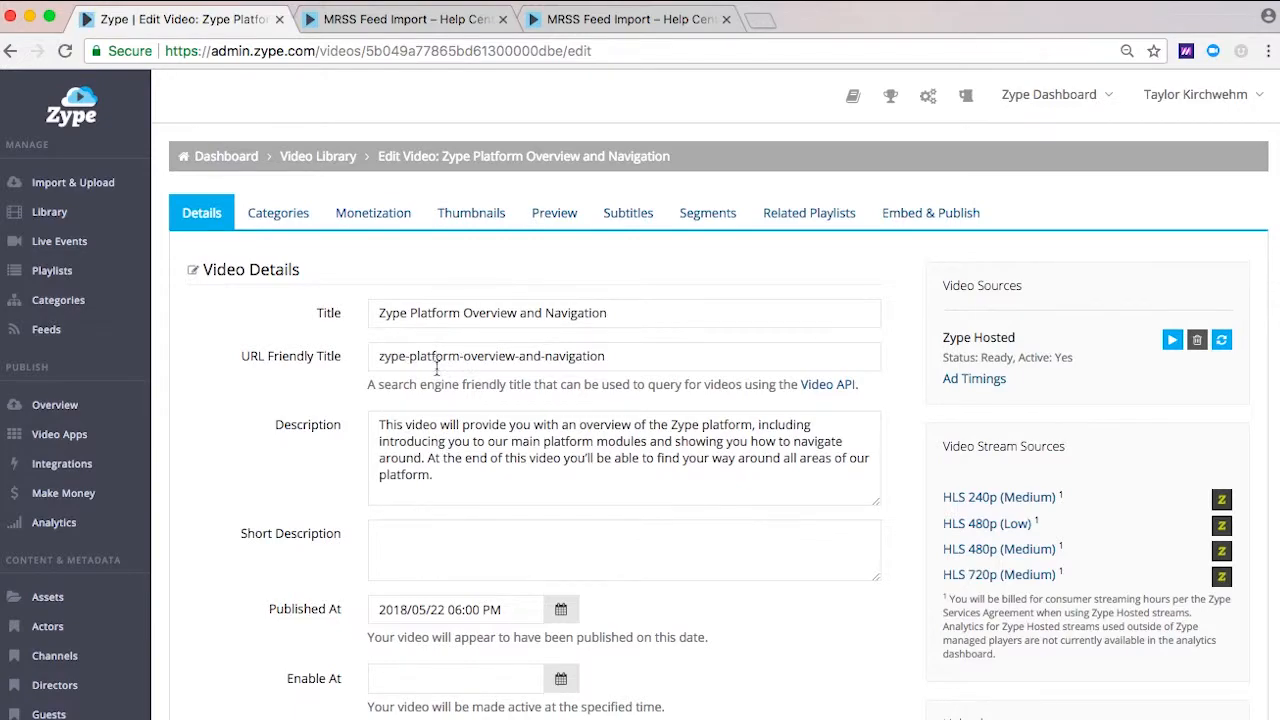
left_click(455, 609)
left_click(615, 616)
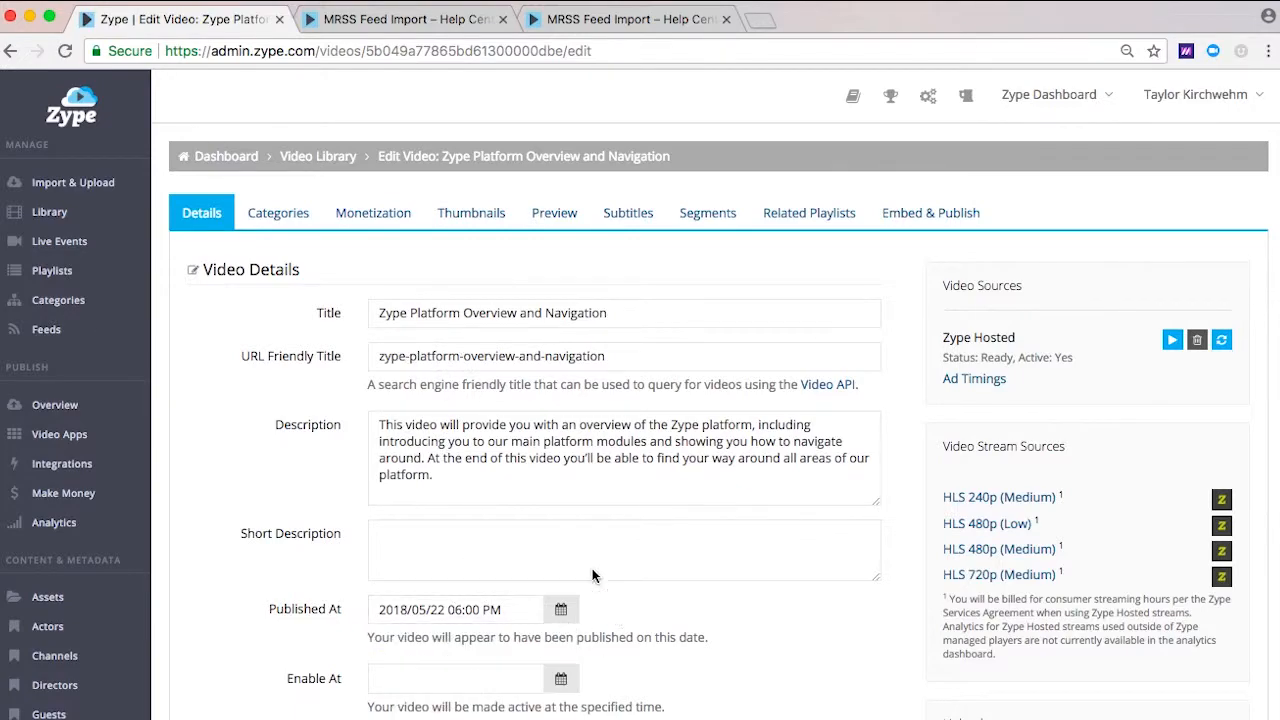
Step: Return to the video library, open the video "SNL Host Bill Hader Explains Show Biz to Arcade Fire", and examine its descriptions, dates and keywords
left_click(322, 162)
scroll(335, 474, "down", 3)
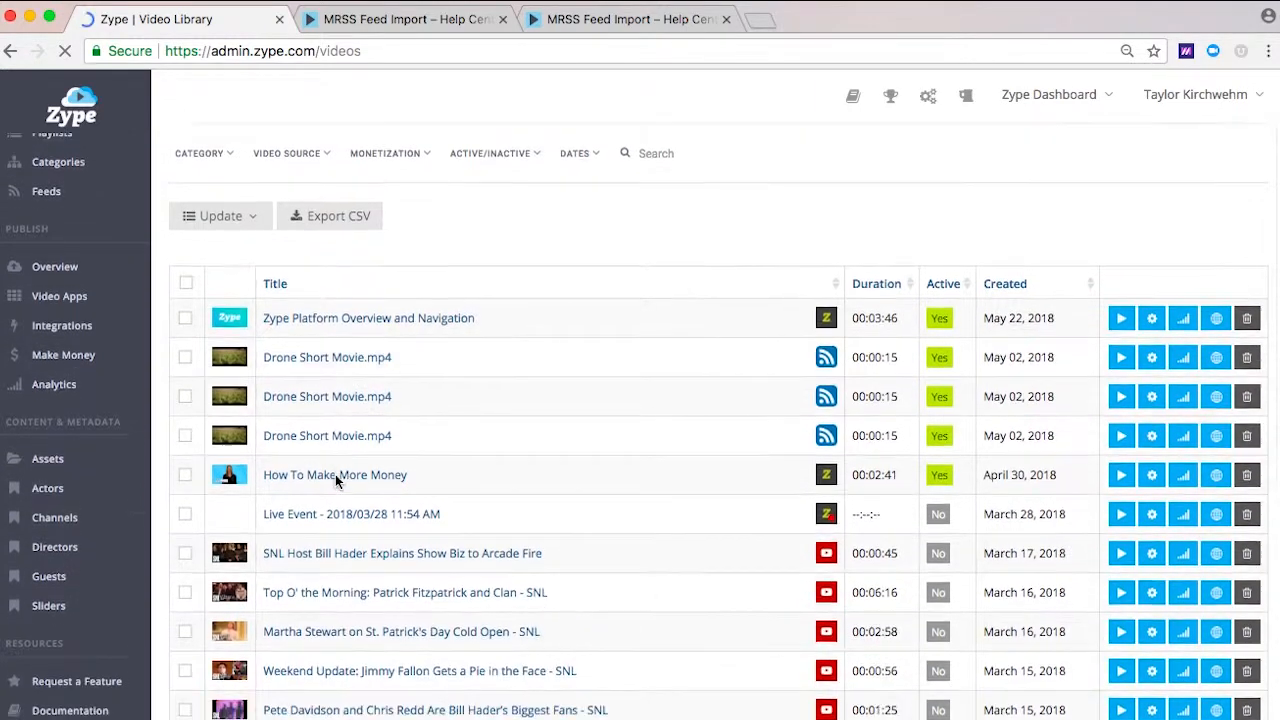
scroll(335, 474, "down", 2)
left_click(357, 443)
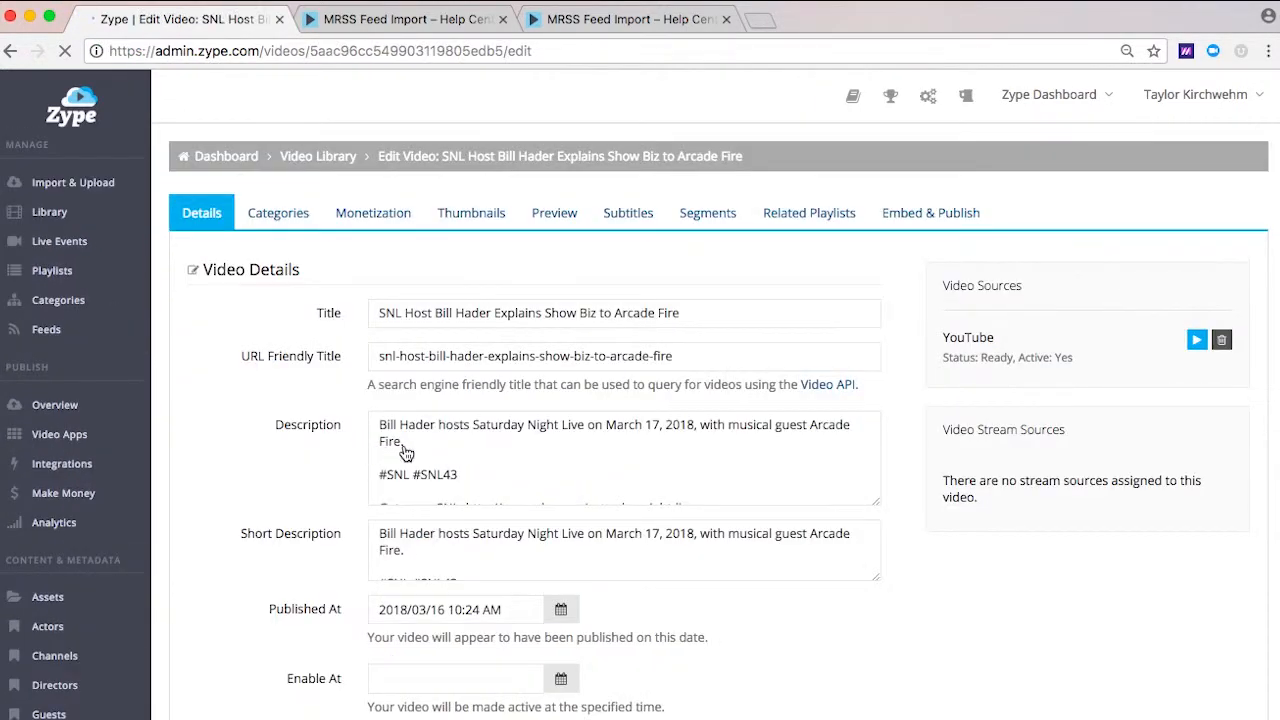
scroll(406, 453, "down", 5)
scroll(457, 570, "down", 3)
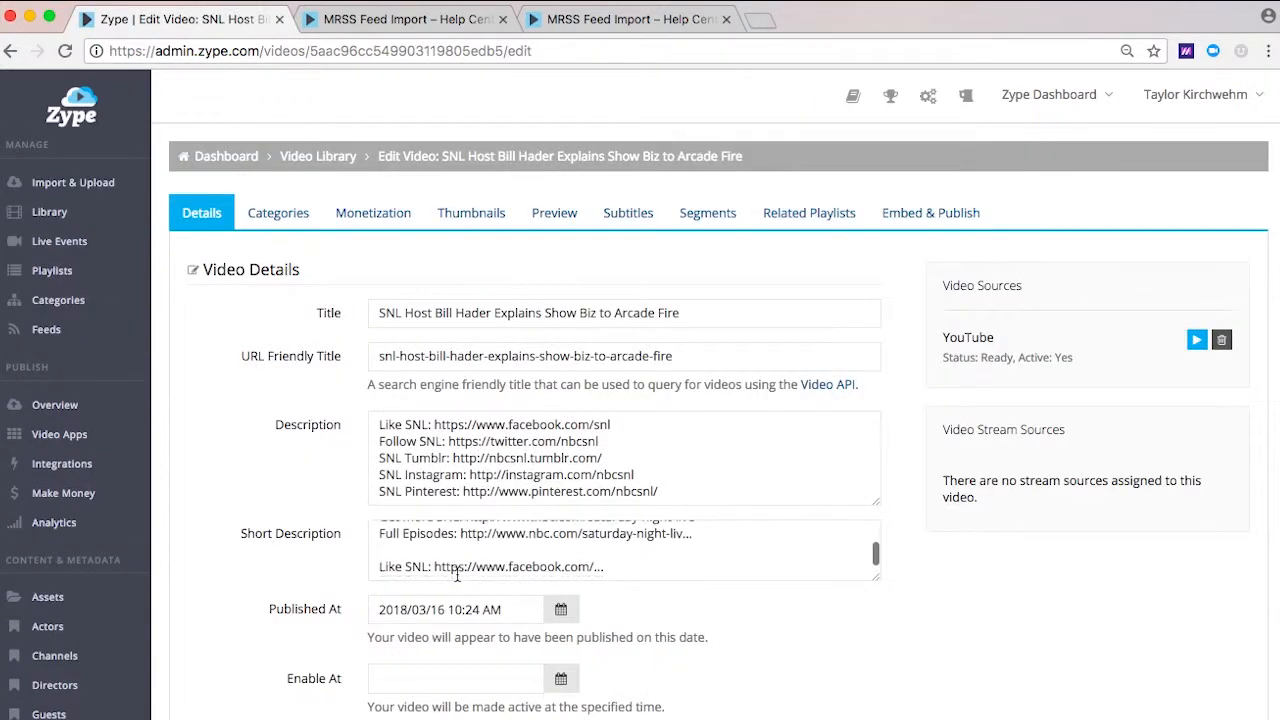
scroll(457, 575, "down", 2)
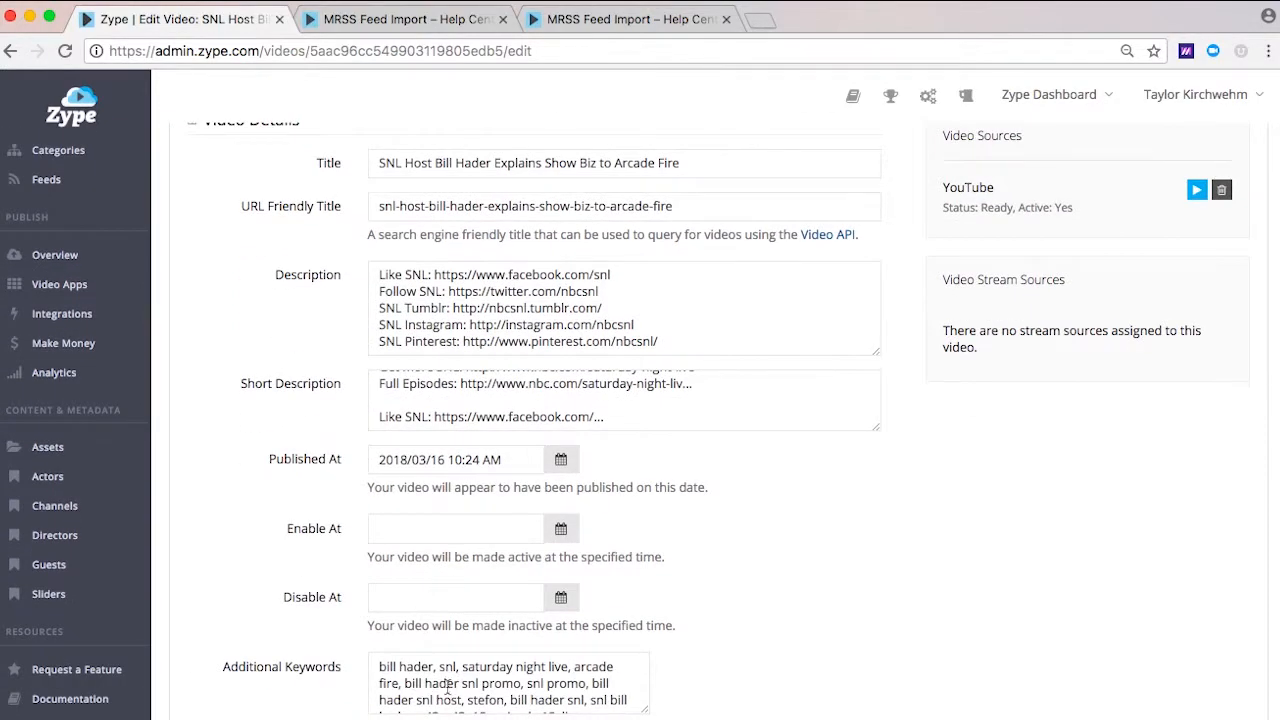
scroll(447, 688, "up", 3)
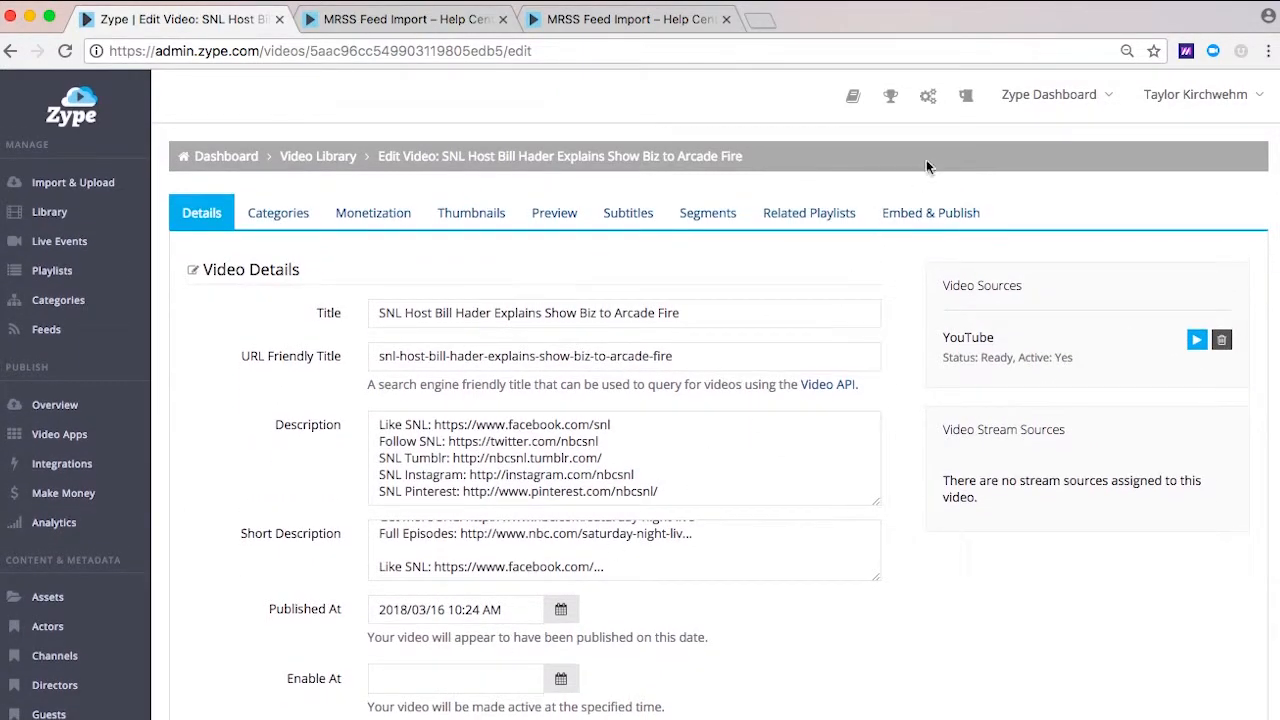
Step: Open the list of video sources and refresh the YouTube source named Zype
left_click(933, 104)
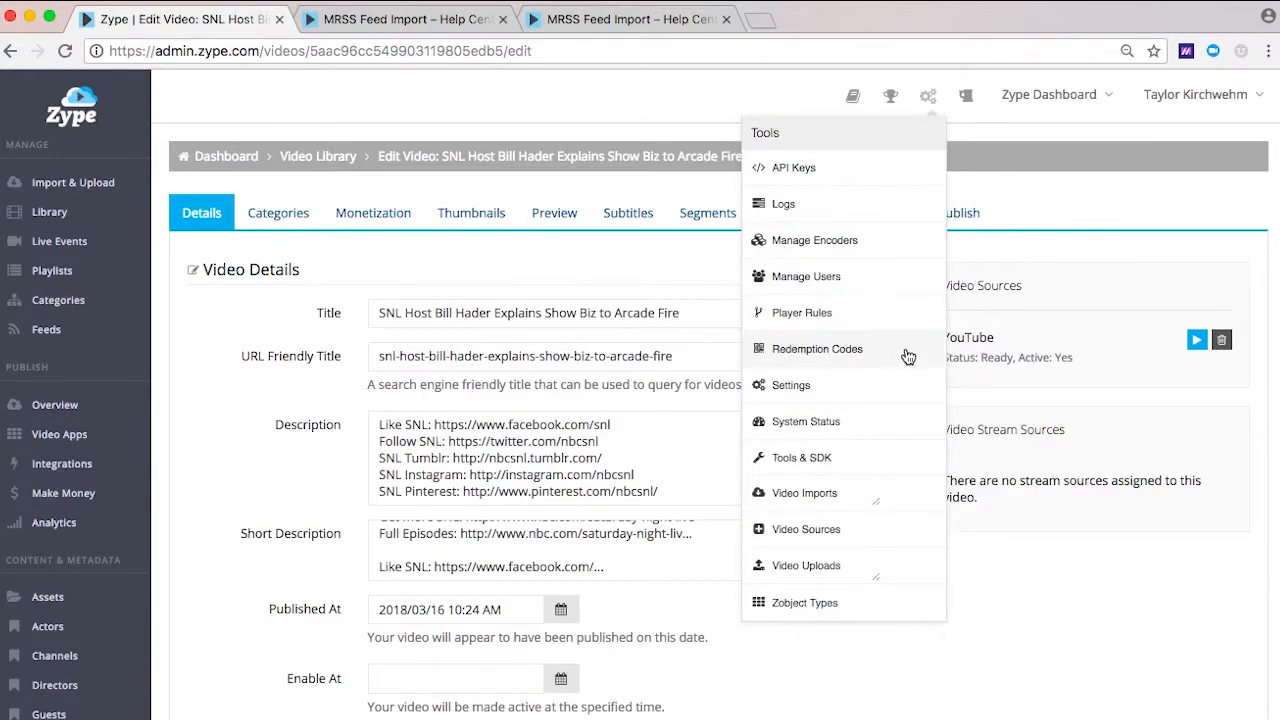
left_click(895, 524)
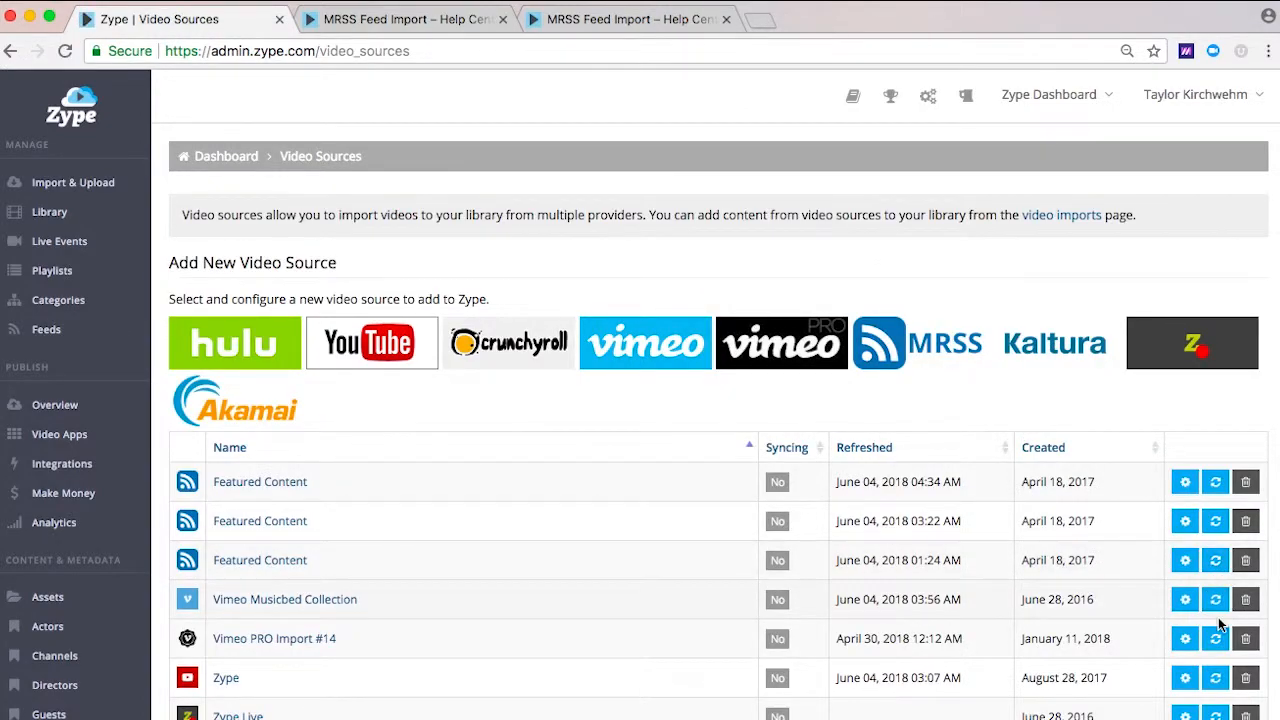
left_click(1216, 679)
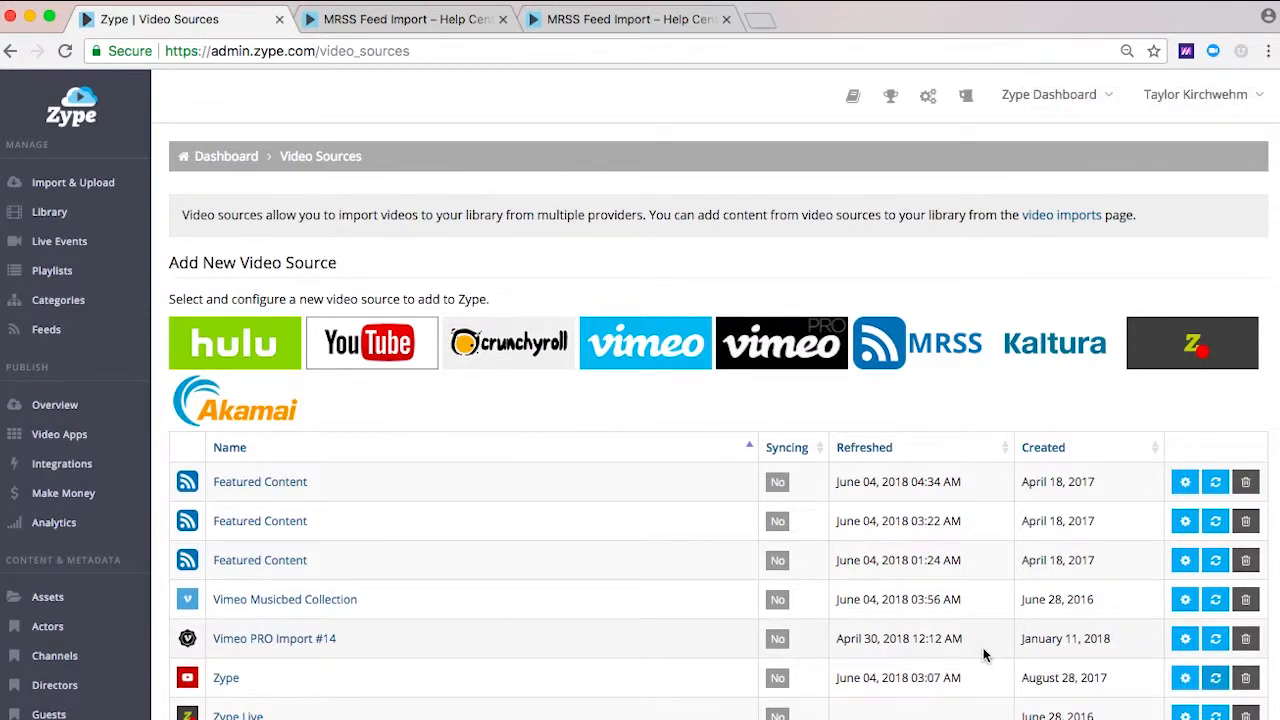
Step: Return to the import and upload options and start an upload from local files
left_click(87, 190)
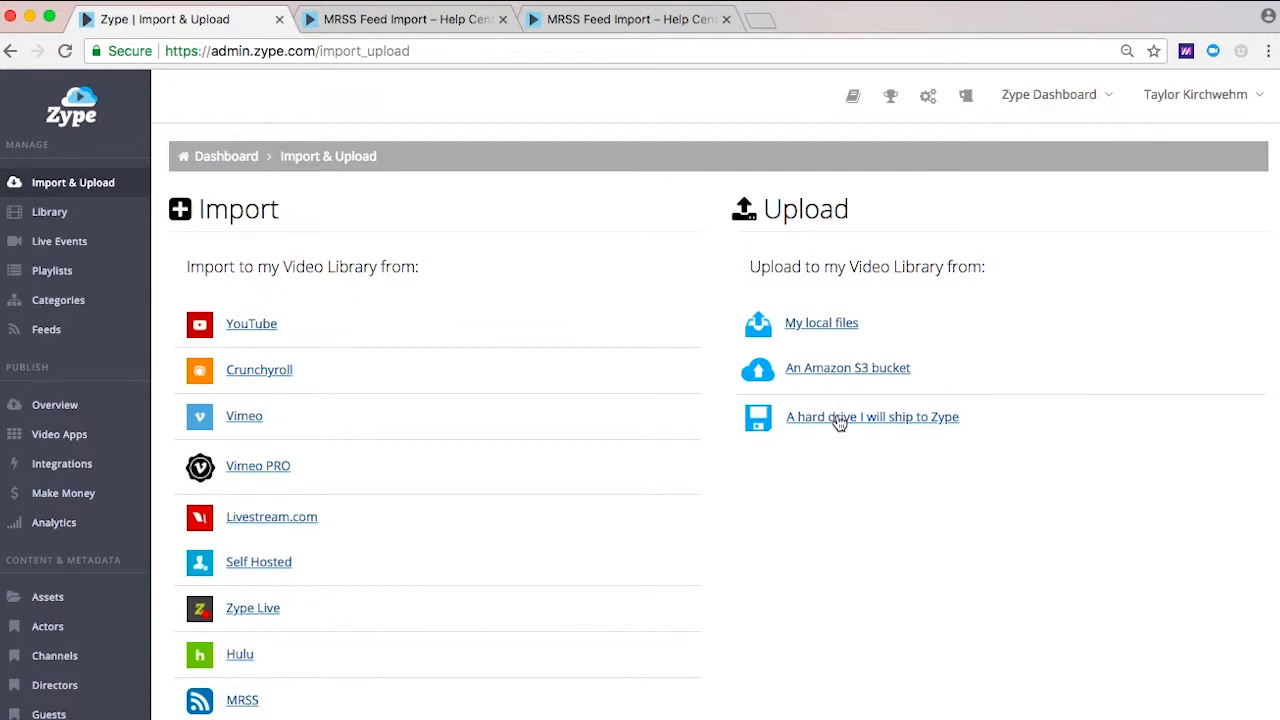
left_click(806, 323)
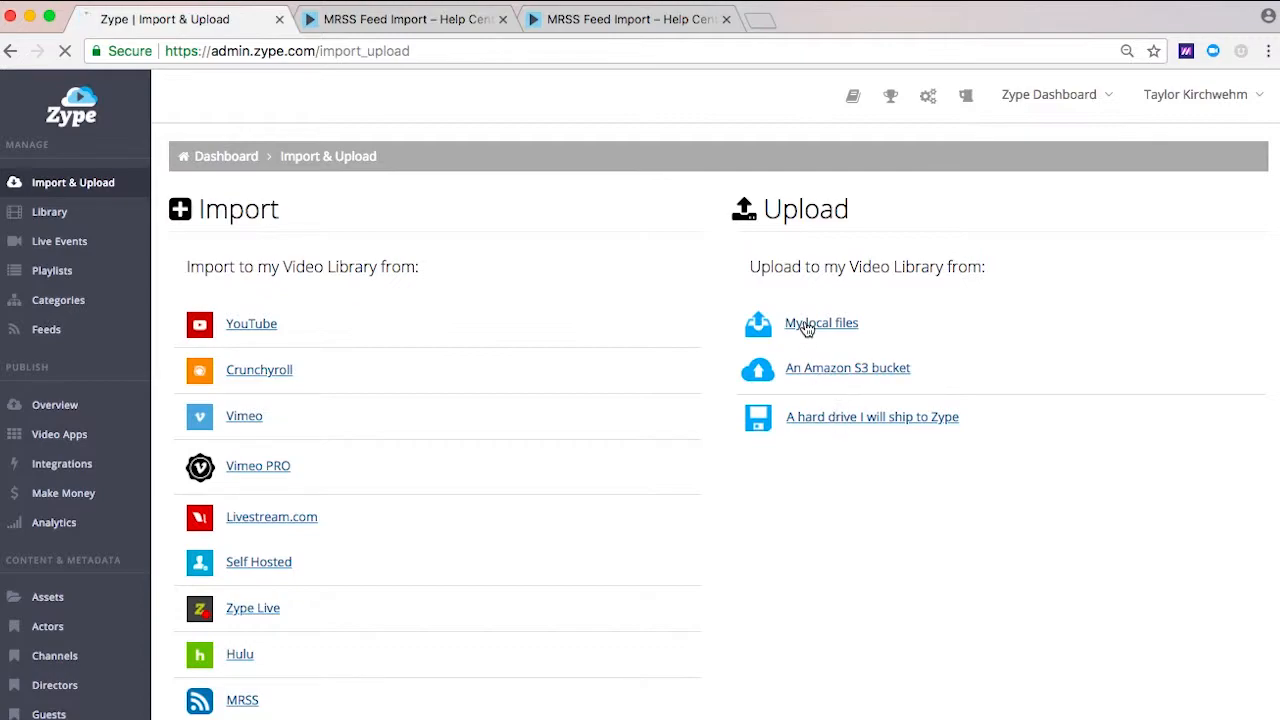